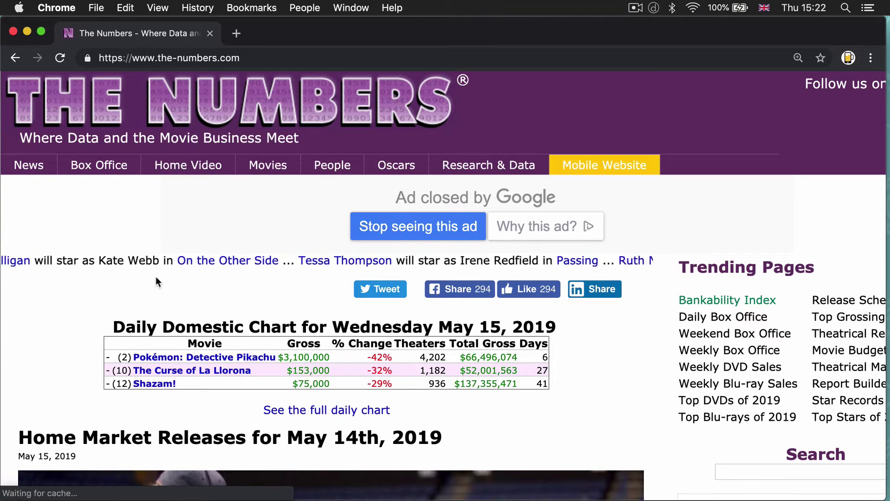
Go to The Numbers' Budgets and Finances page under Movies and find the Biggest Budgets table
mouse_move(249, 171)
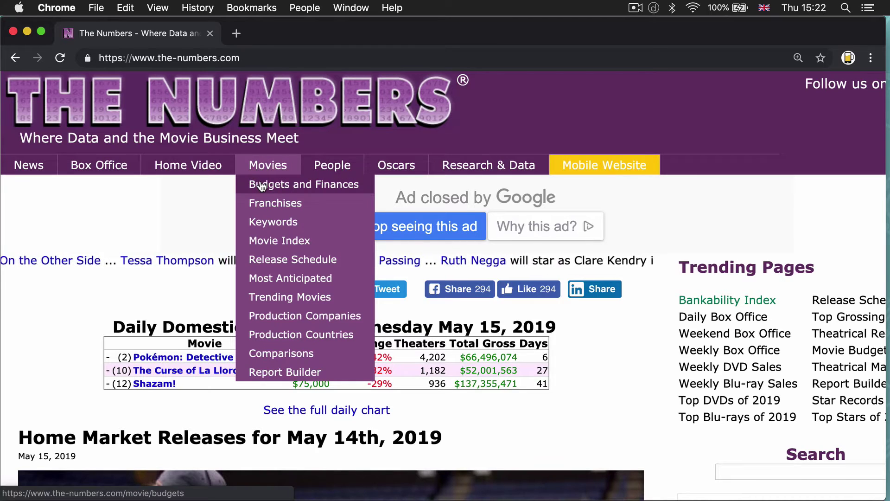
left_click(262, 185)
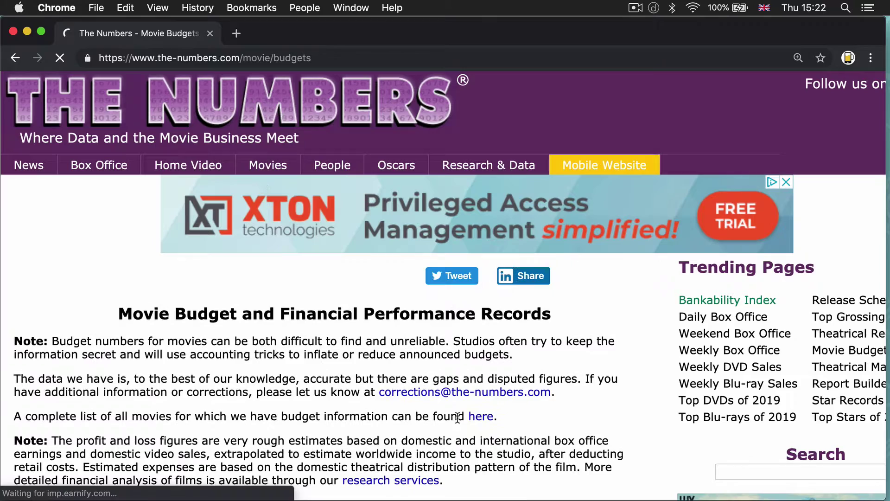
scroll(258, 337, "down", 5)
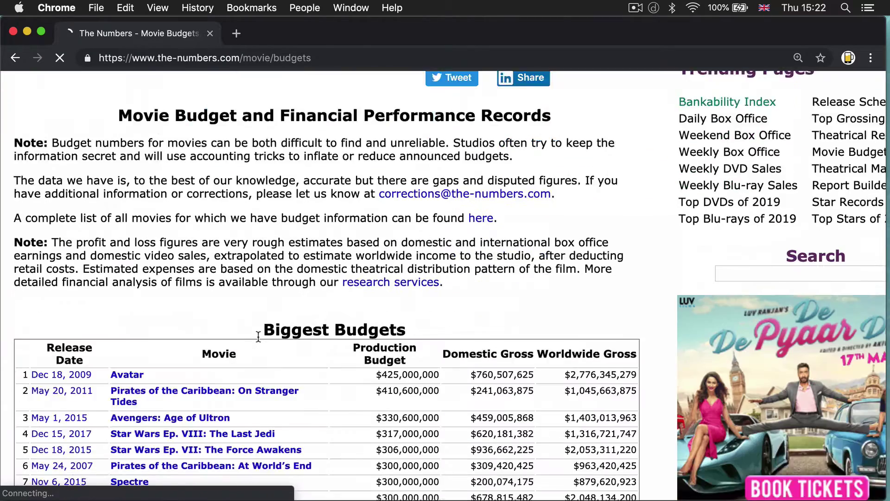
scroll(258, 337, "down", 5)
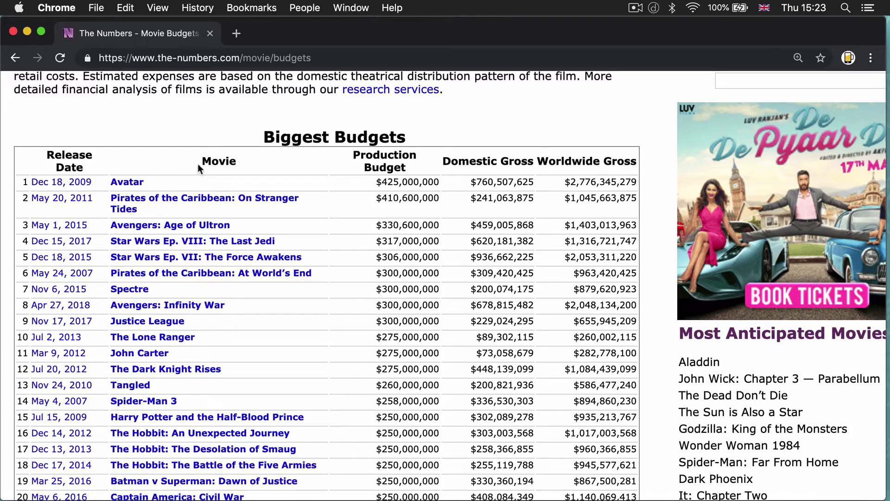
scroll(213, 260, "down", 10)
scroll(213, 260, "up", 3)
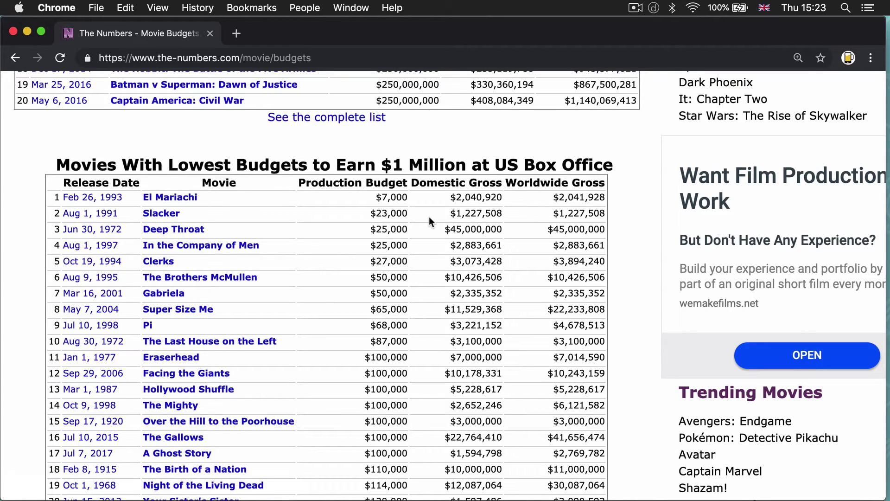
scroll(429, 216, "up", 3)
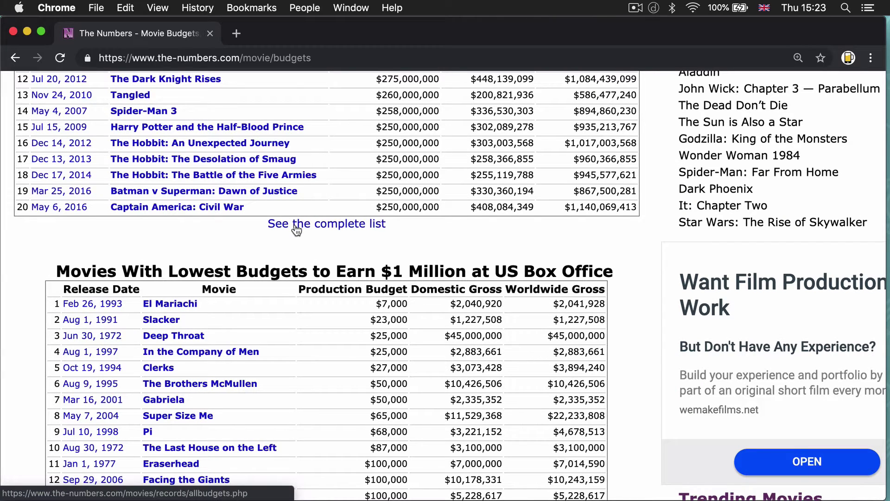
Open the complete Movie Budgets list and select its whole table from row 100 up to the headers
left_click(297, 229)
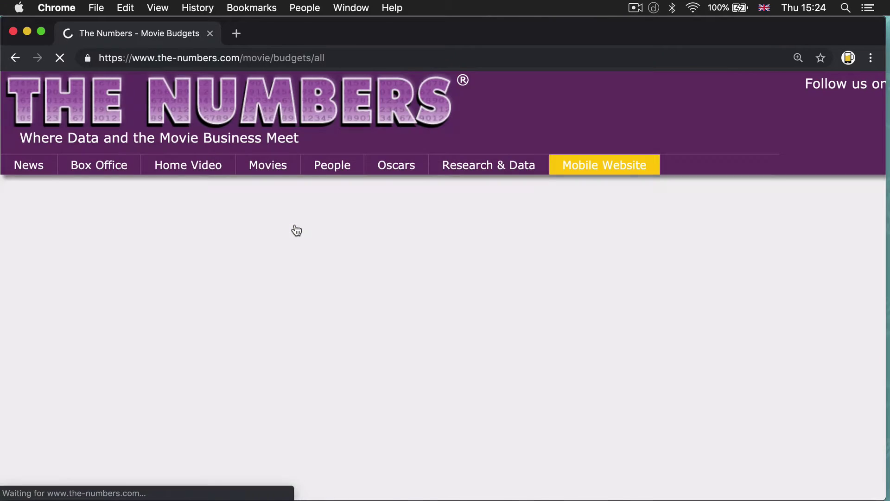
scroll(244, 214, "down", 5)
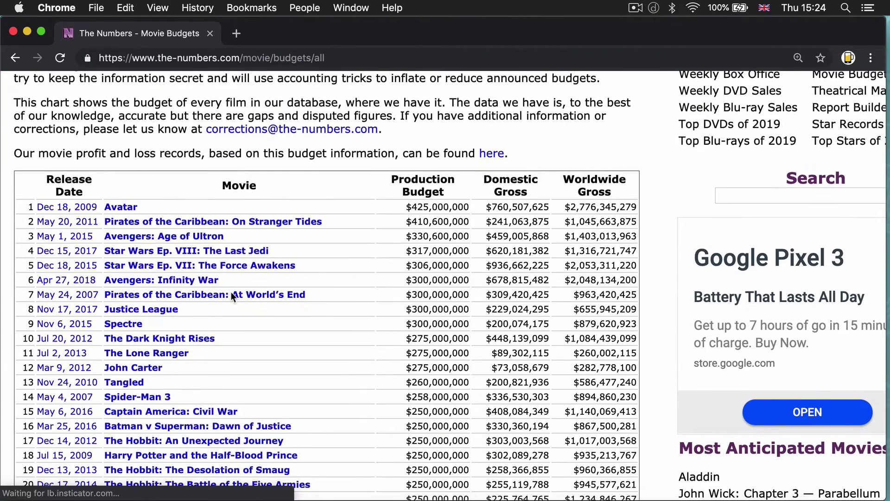
scroll(230, 294, "down", 20)
scroll(231, 293, "down", 5)
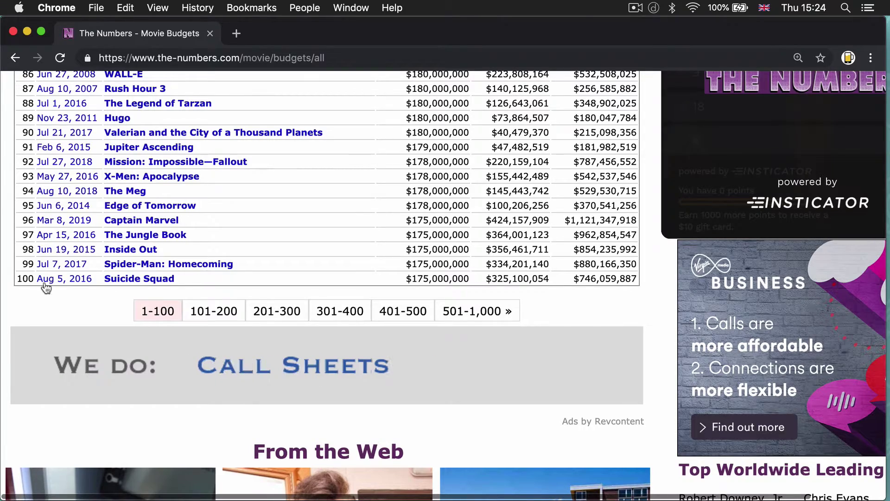
left_click_drag(16, 280, 37, 344)
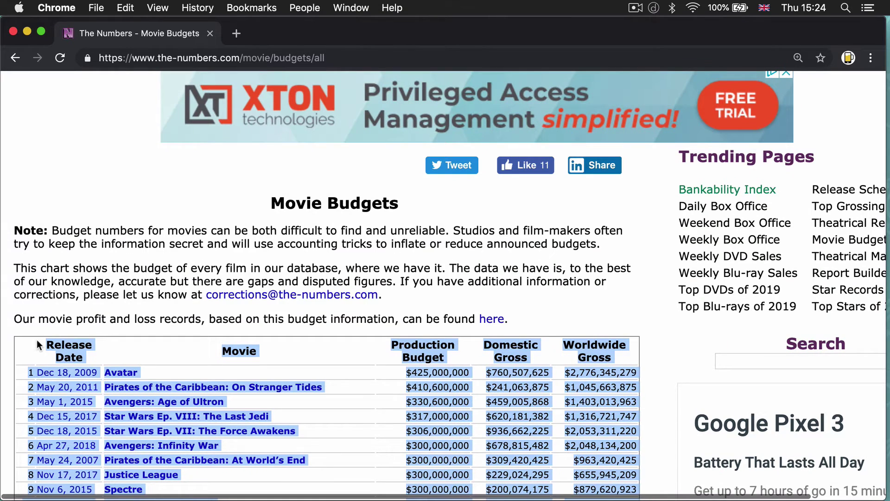
scroll(269, 275, "down", 3)
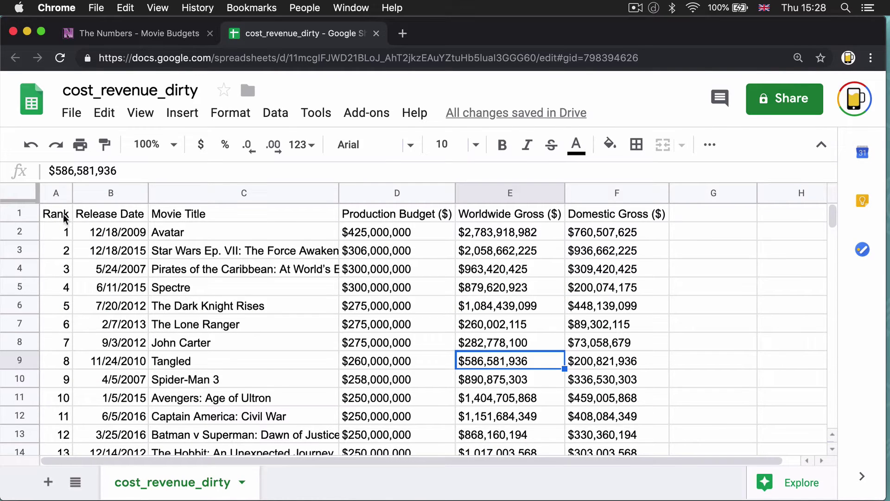
left_click_drag(51, 215, 52, 324)
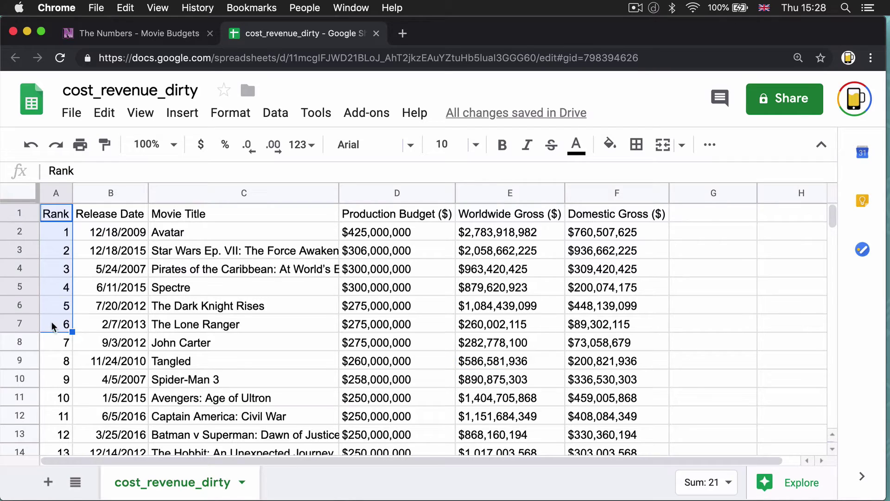
left_click(125, 235)
left_click(164, 240)
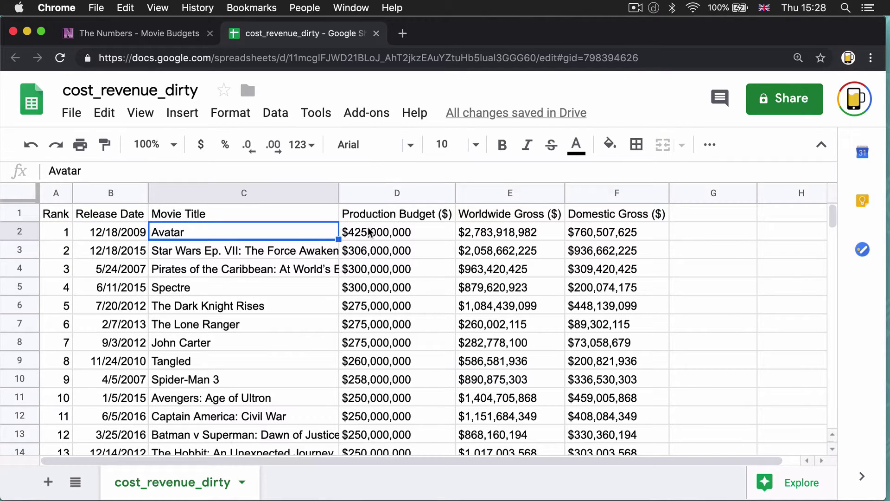
left_click(244, 251)
left_click(218, 275)
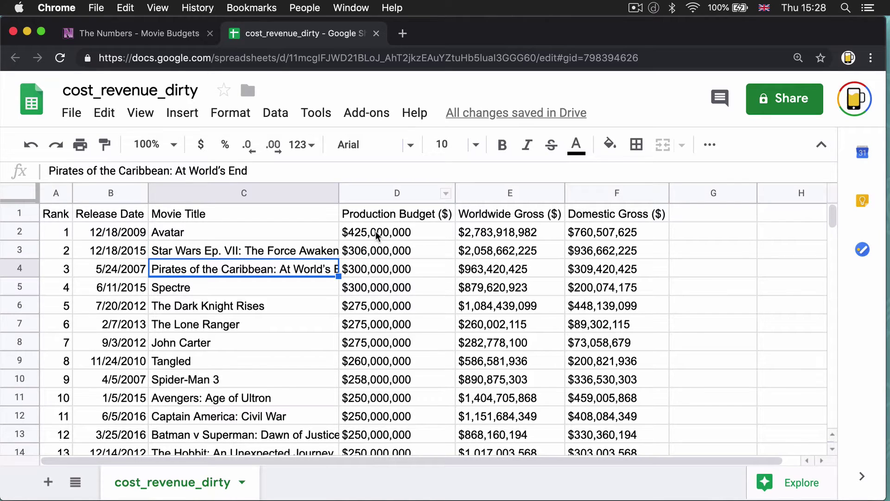
left_click_drag(378, 234, 377, 288)
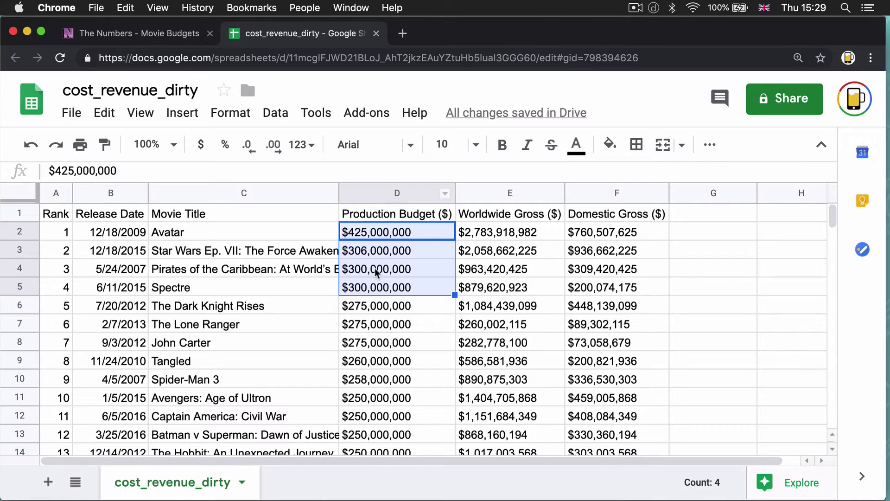
left_click(282, 269)
scroll(246, 275, "down", 2)
scroll(260, 274, "down", 5)
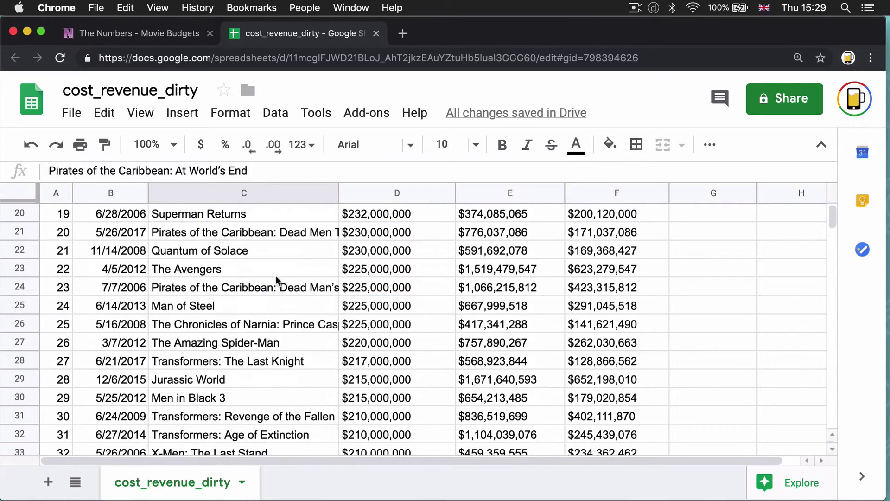
scroll(833, 224, "down", 6)
left_click_drag(833, 223, 832, 417)
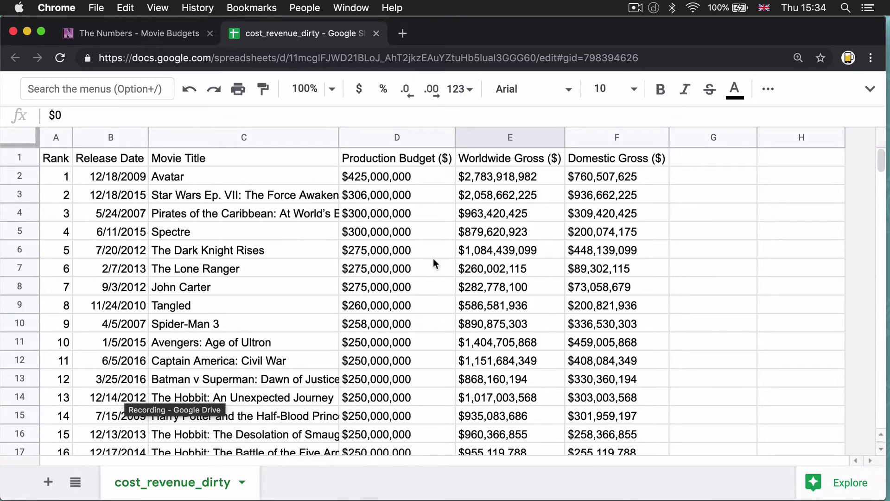
scroll(433, 261, "down", 10)
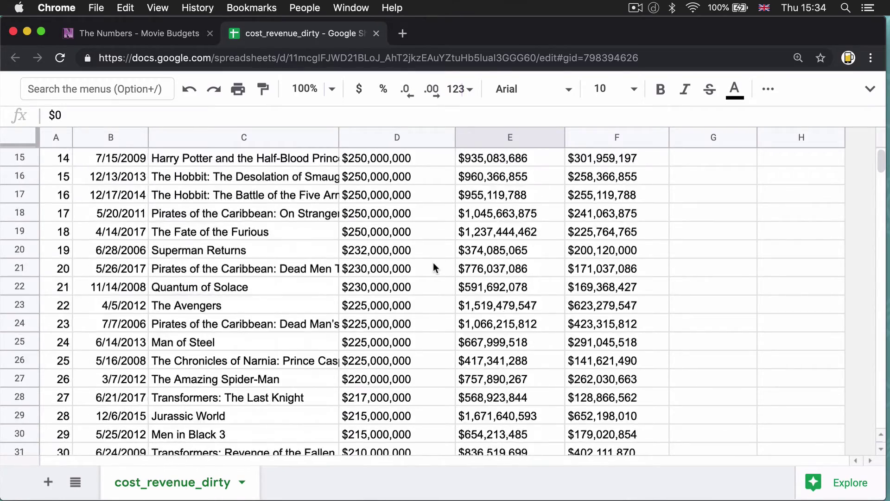
scroll(432, 278, "down", 15)
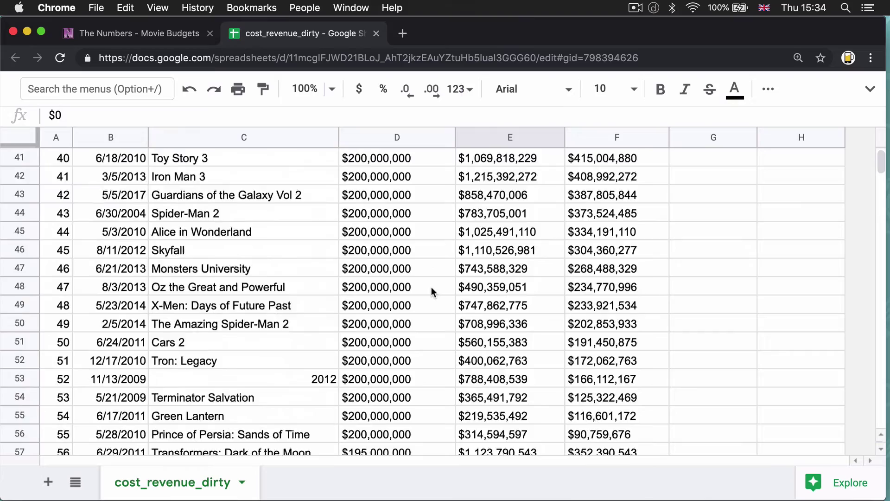
scroll(431, 290, "down", 16)
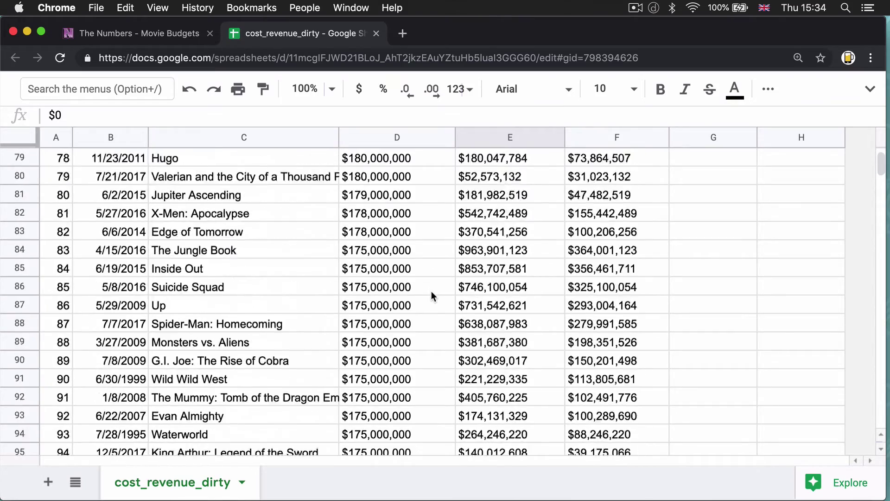
scroll(431, 310, "down", 2)
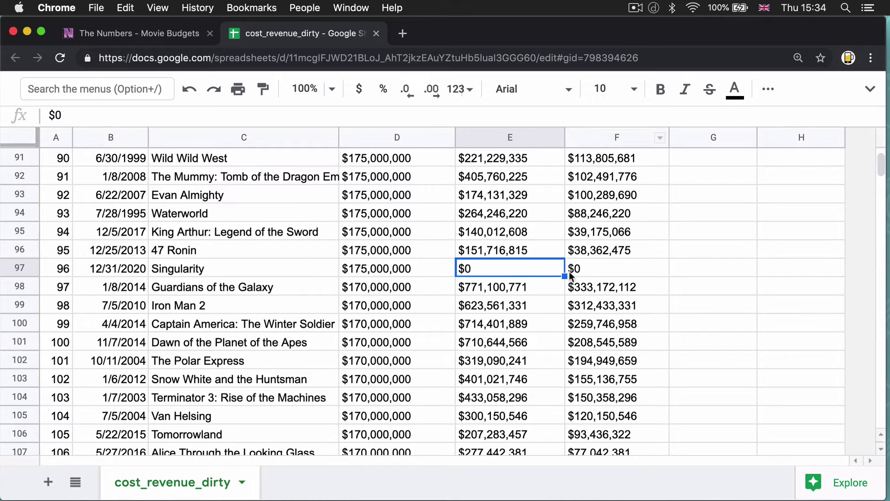
scroll(554, 268, "up", 15)
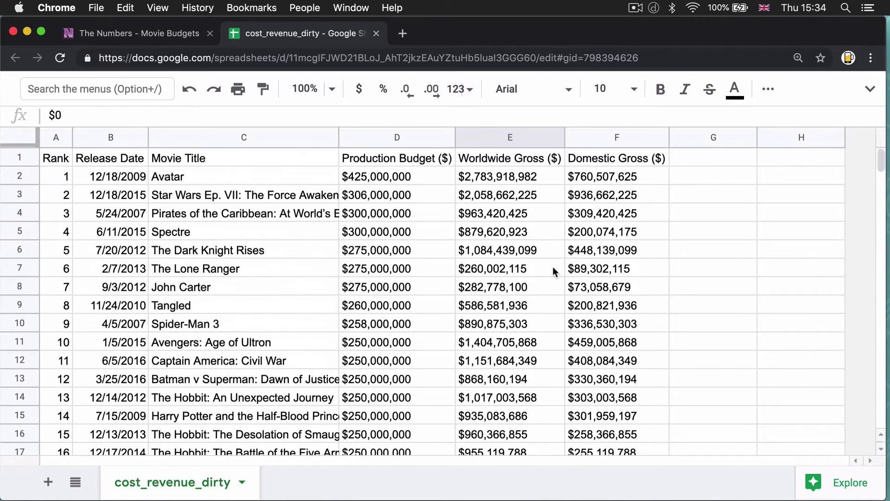
left_click(486, 159)
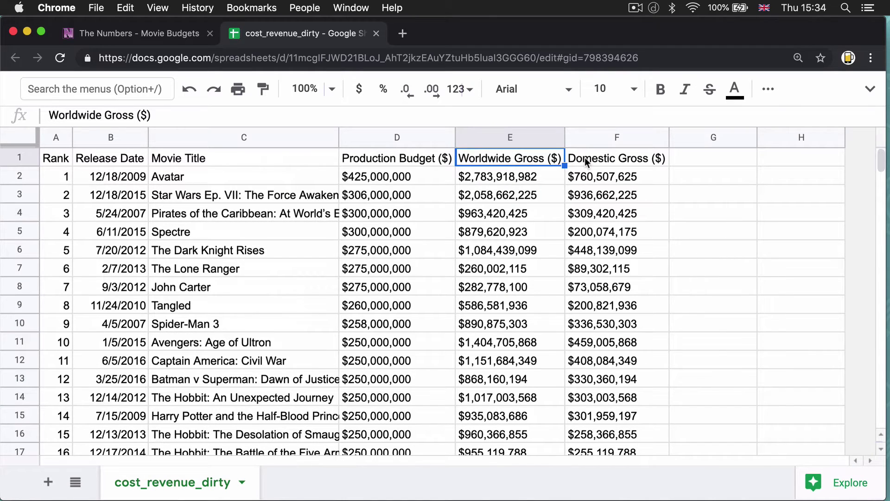
scroll(587, 278, "down", 20)
left_click(212, 305)
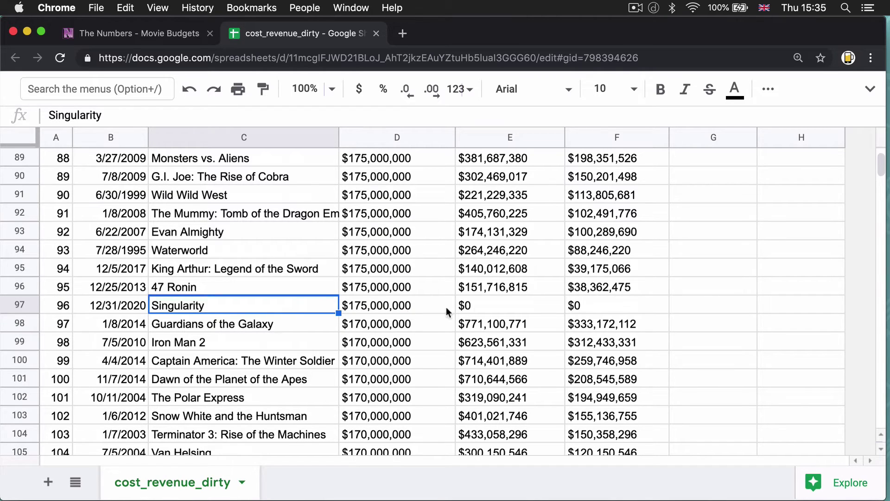
Inspect Singularity's row 97: 12/31/2020 release, $175,000,000 budget, $0 worldwide and domestic gross
left_click(492, 310)
left_click(587, 306)
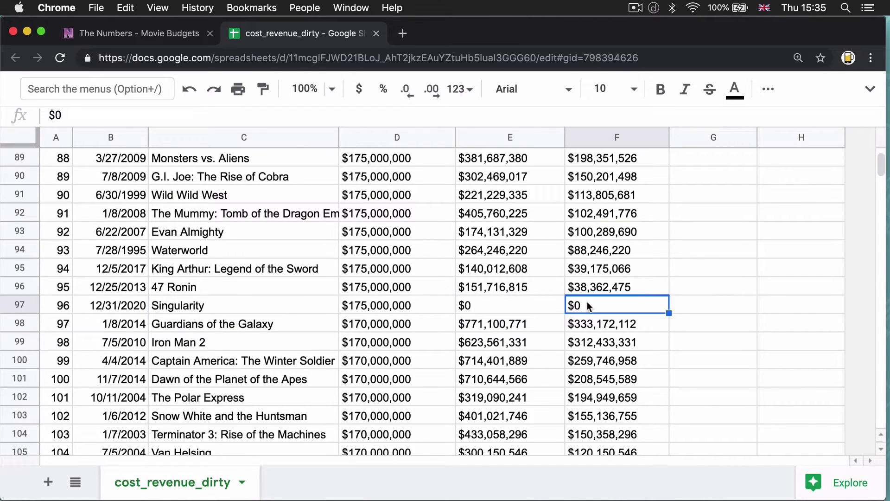
left_click(492, 306)
left_click(580, 306)
left_click(525, 304)
left_click(98, 309)
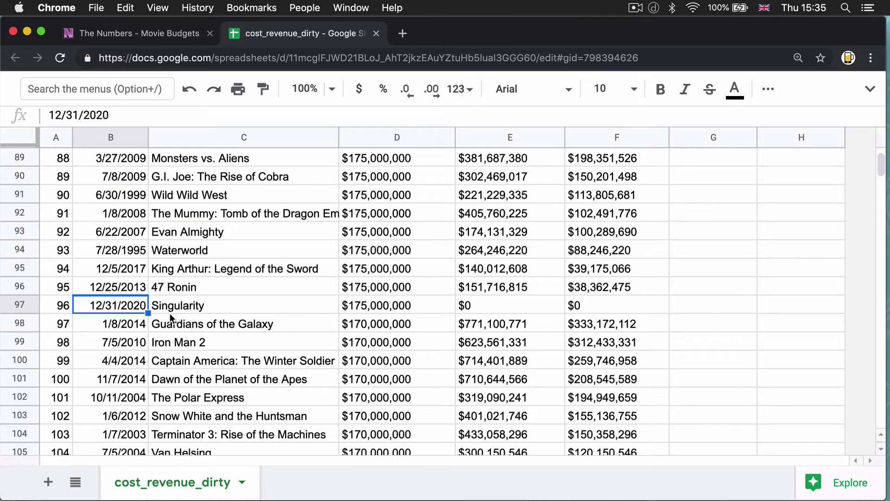
left_click(184, 306)
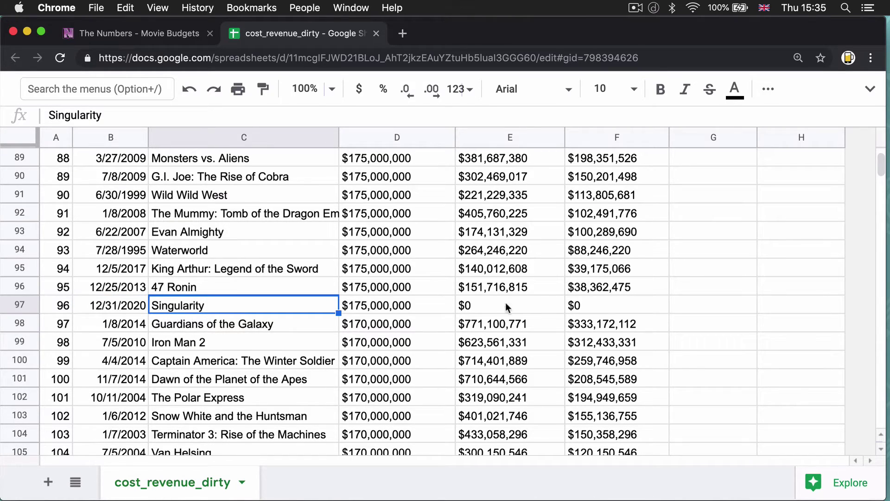
left_click(518, 312)
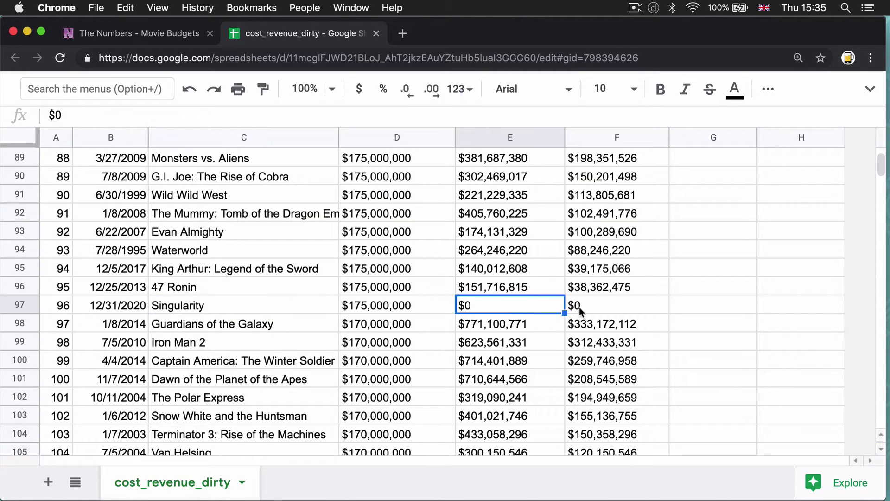
left_click(580, 310)
left_click(524, 312)
left_click(582, 306)
left_click(505, 306)
left_click(379, 309)
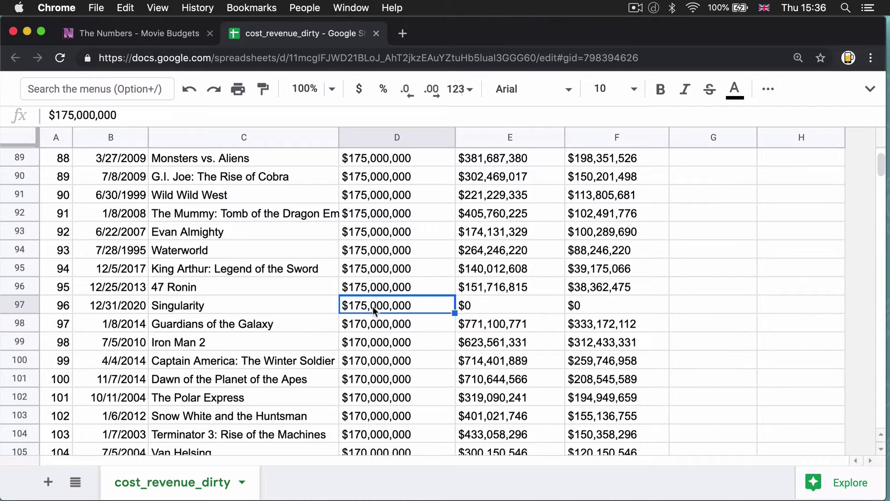
left_click(522, 308)
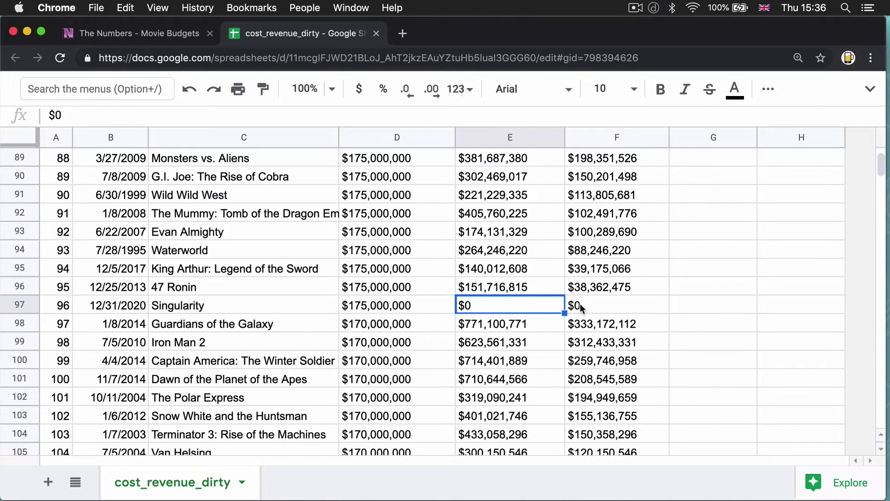
left_click(578, 307)
left_click(518, 307)
left_click(601, 307)
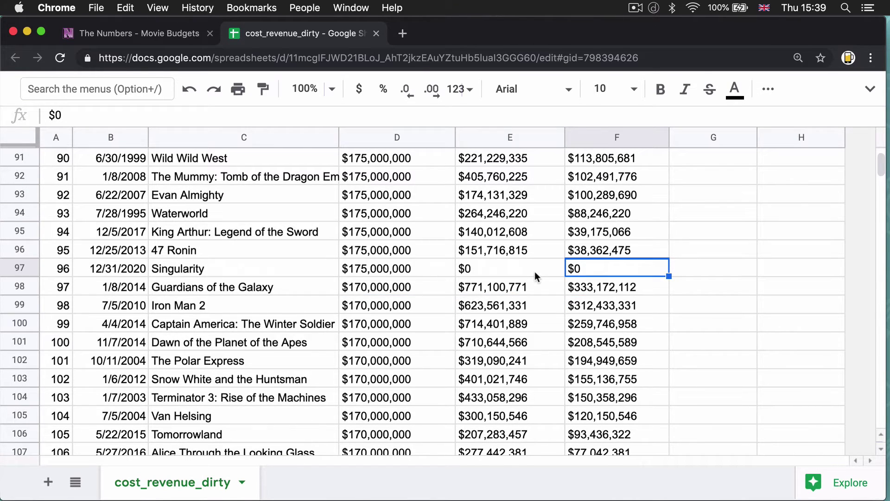
Select every cell in the movie table using the select-all corner
key("shift+Left")
key("shift+Left")
key("shift+Left")
key("shift+Left")
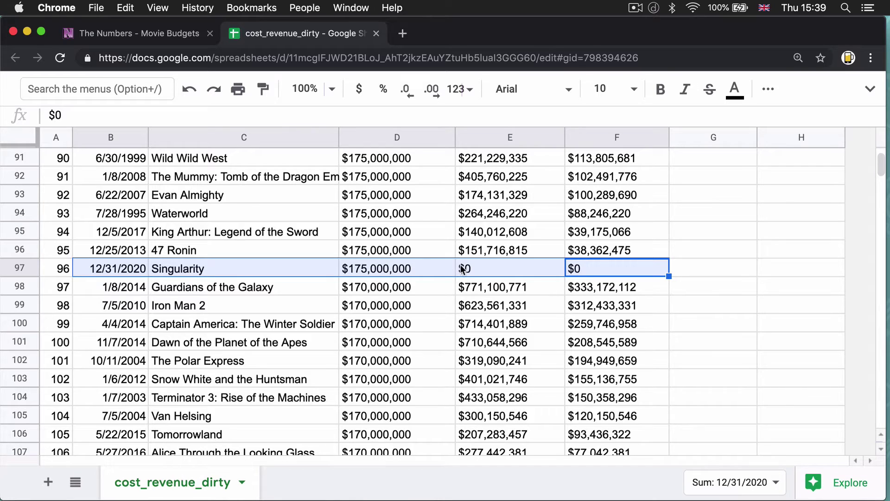
scroll(537, 286, "up", 20)
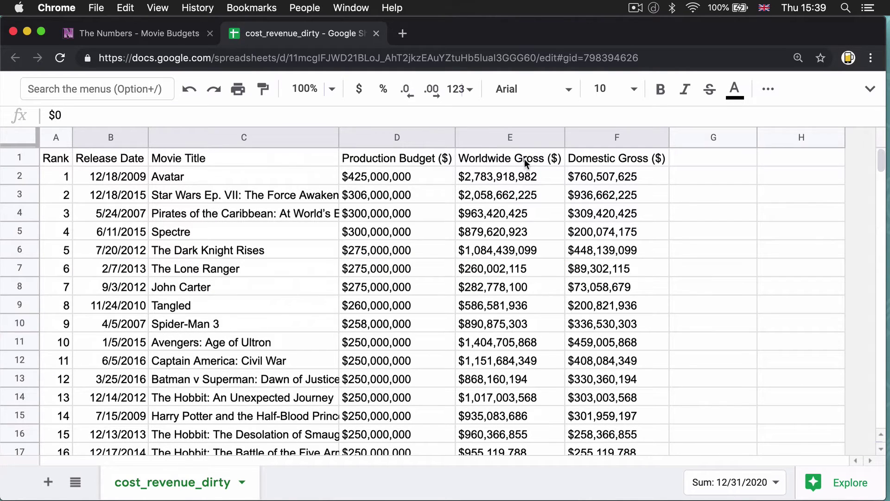
left_click(29, 137)
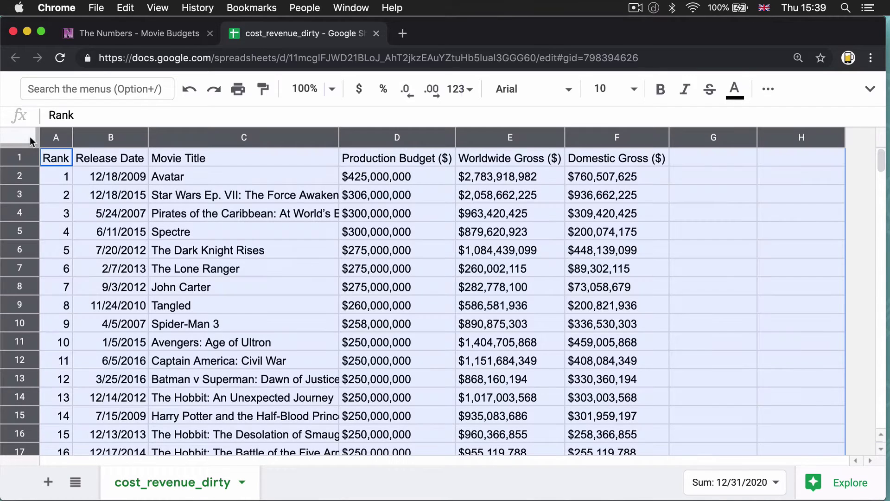
Sort the whole range by column E, Worldwide Gross ($), A→Z with 'Data has header row' ticked
left_click(868, 92)
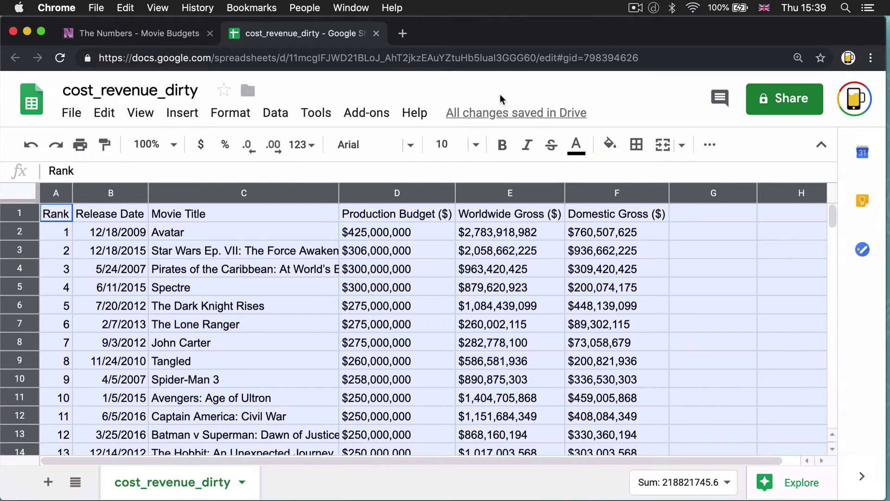
left_click(275, 113)
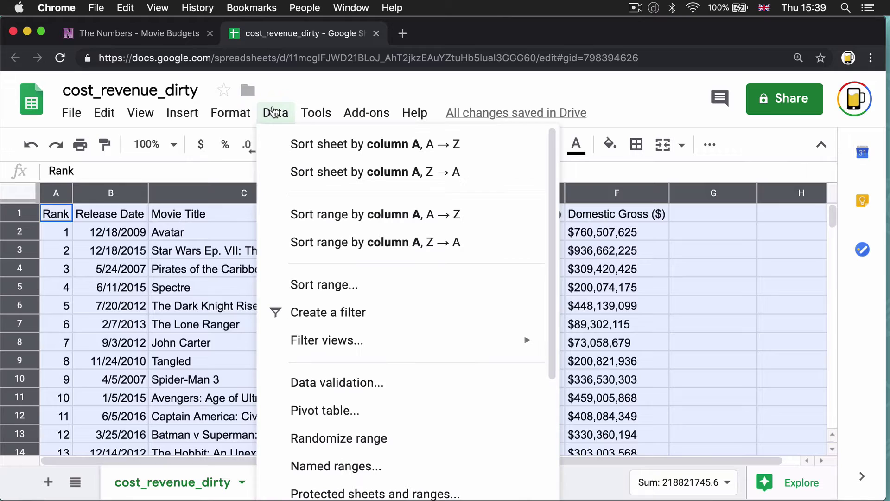
left_click(306, 283)
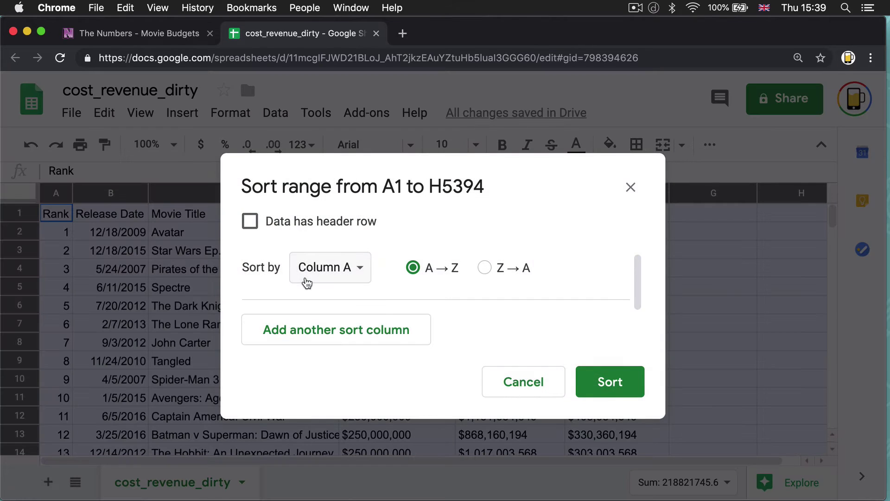
left_click(304, 268)
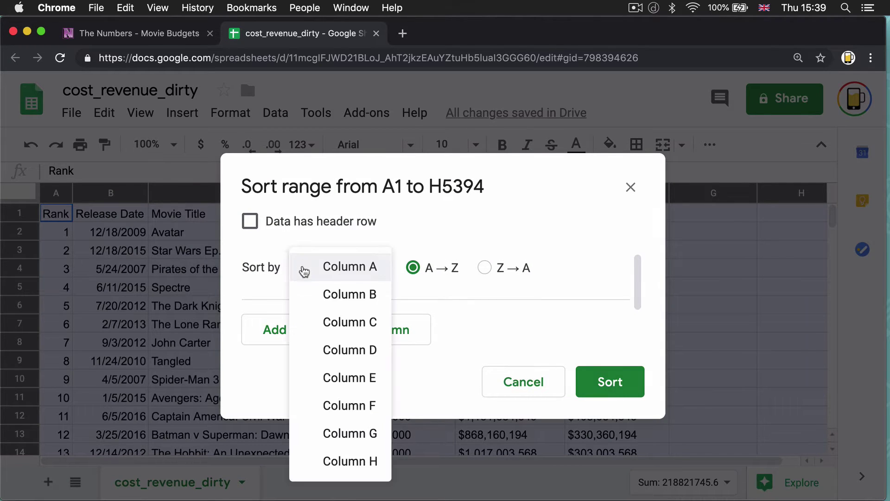
left_click(321, 372)
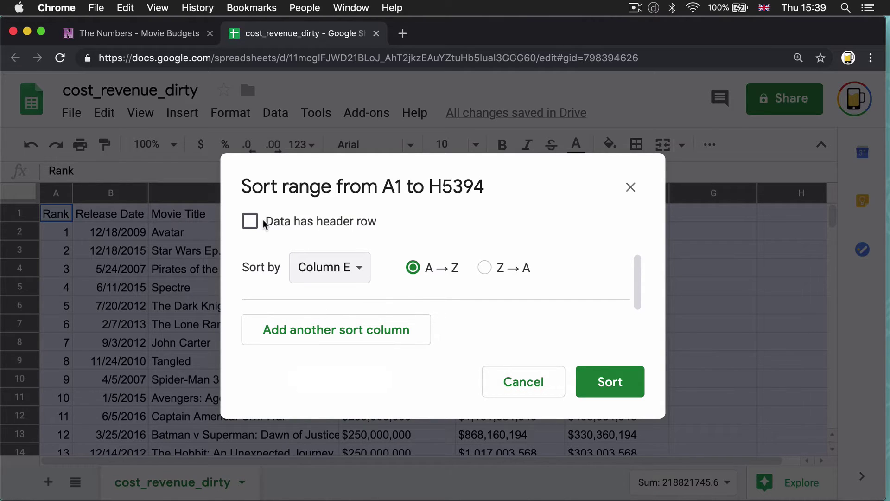
left_click(246, 225)
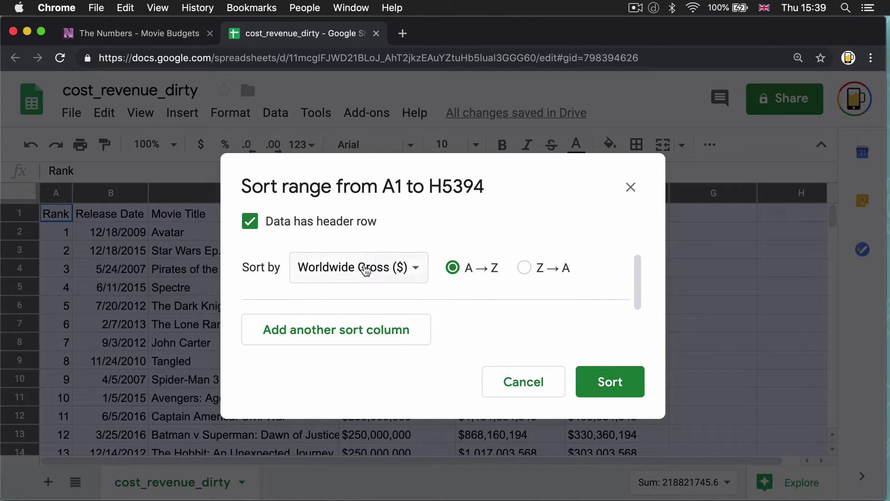
left_click(607, 382)
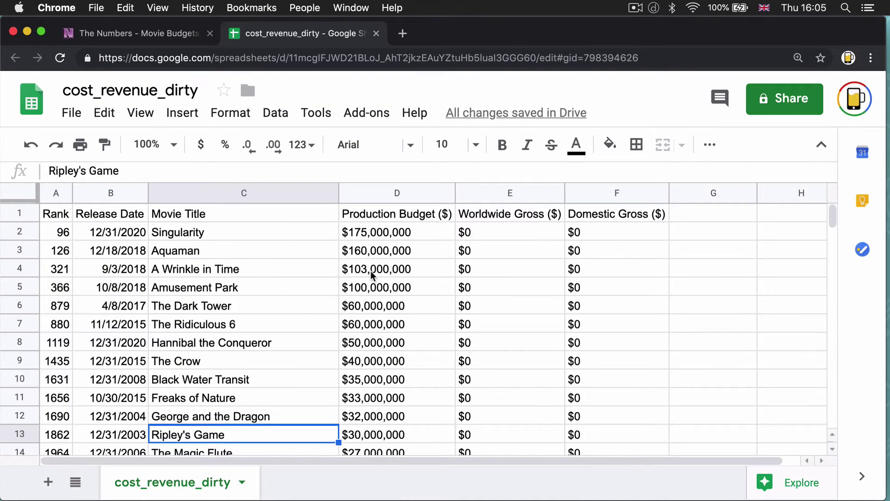
Look over the release dates and $0 grosses of the zero-gross films at the top
scroll(373, 283, "down", 20)
scroll(373, 285, "down", 12)
scroll(373, 285, "up", 20)
scroll(572, 232, "down", 6)
scroll(571, 258, "down", 6)
scroll(570, 253, "up", 12)
left_click(610, 239)
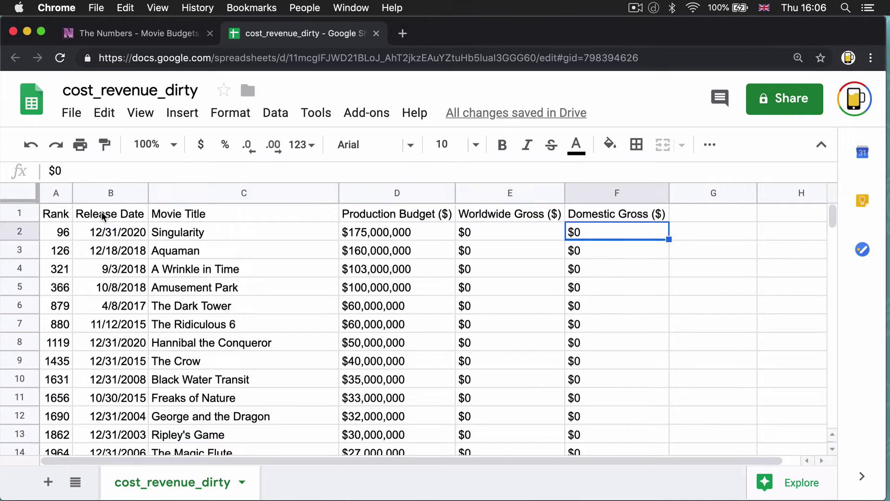
left_click_drag(103, 216, 121, 380)
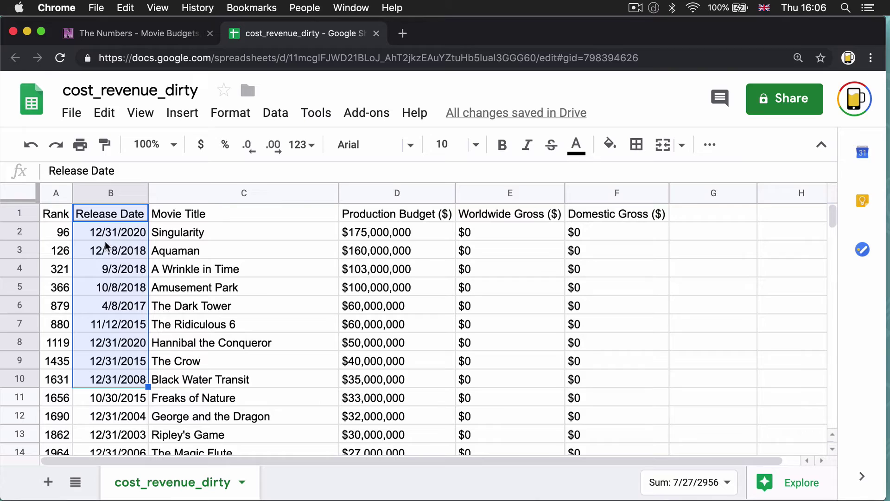
Select Black Water Transit's release date, title and two $0 gross values in row 10
left_click(173, 381)
left_click_drag(109, 385, 225, 387)
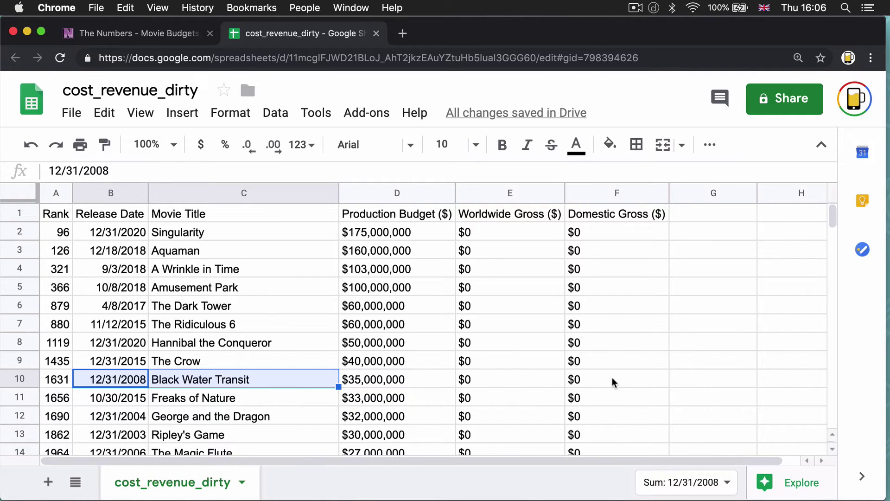
left_click_drag(615, 383, 476, 387)
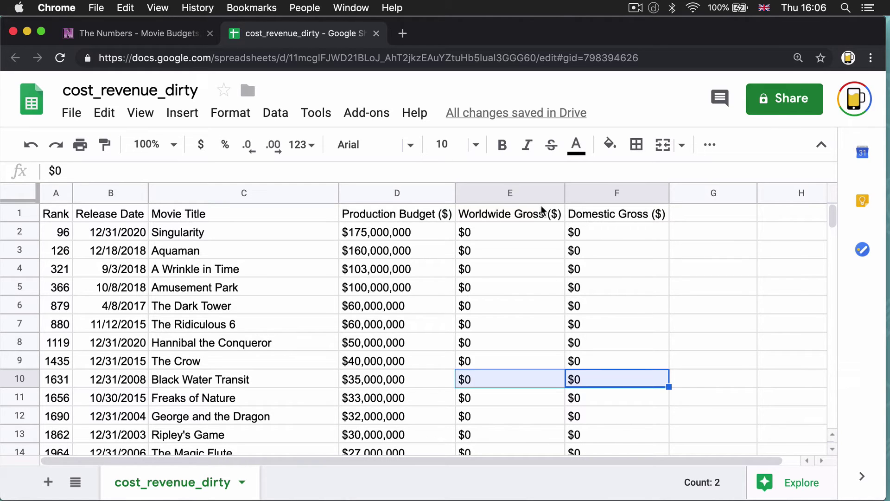
On The Numbers budgets page, highlight the note about gaps and disputed figures, then return to cost_revenue_dirty
left_click(147, 34)
scroll(241, 278, "up", 3)
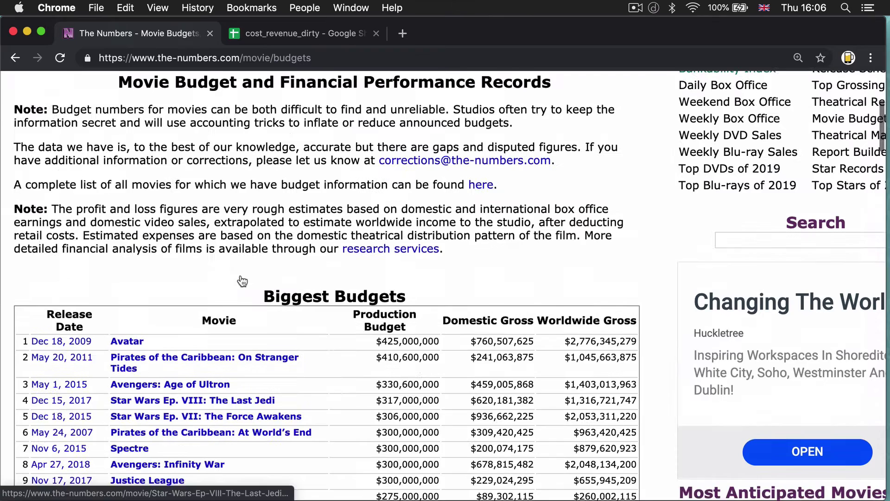
scroll(241, 277, "up", 5)
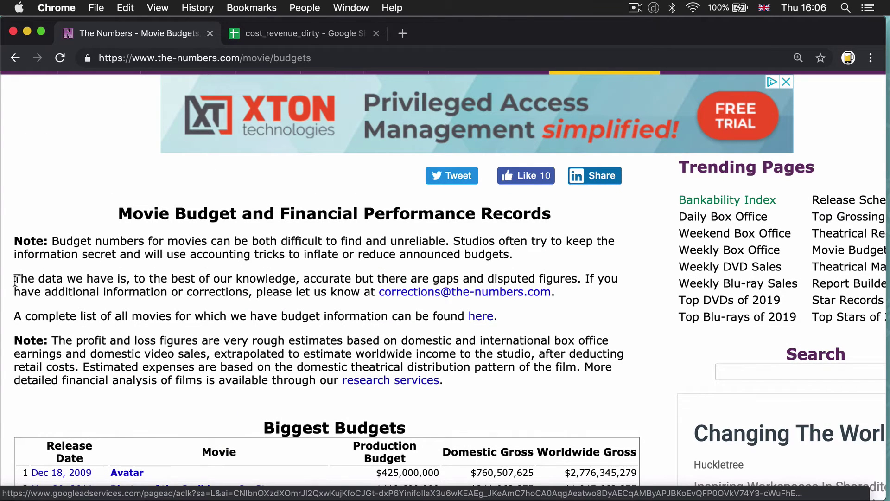
left_click_drag(18, 280, 66, 292)
left_click(130, 282)
left_click_drag(369, 279, 579, 276)
left_click(285, 32)
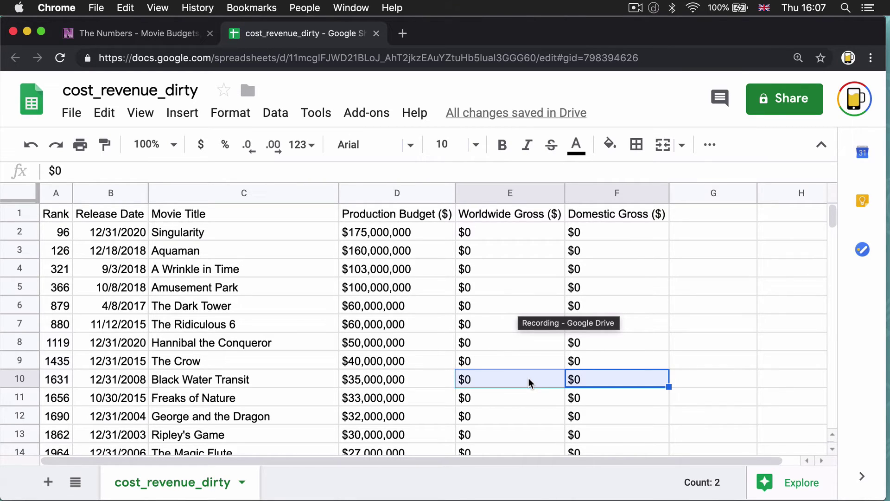
Look up Black Water Transit on Wikipedia and check its $23,000,000 budget and production sections
left_click(191, 383)
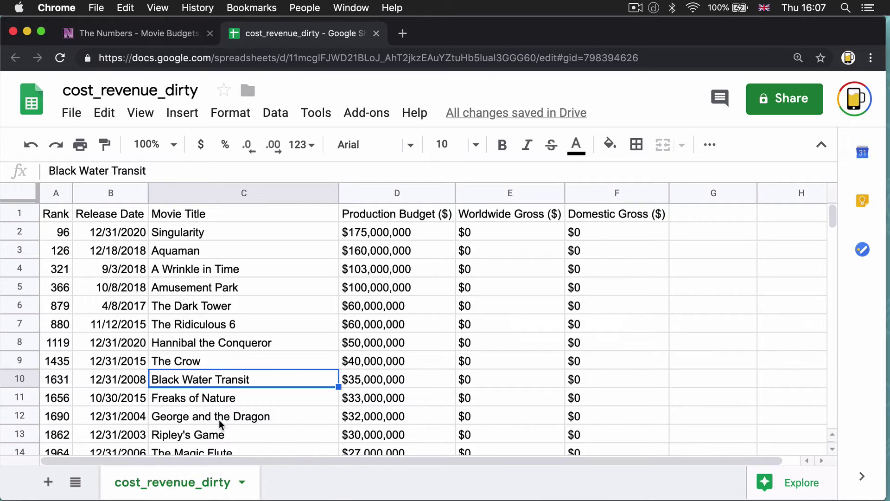
key("super+shift+w")
scroll(195, 306, "down", 10)
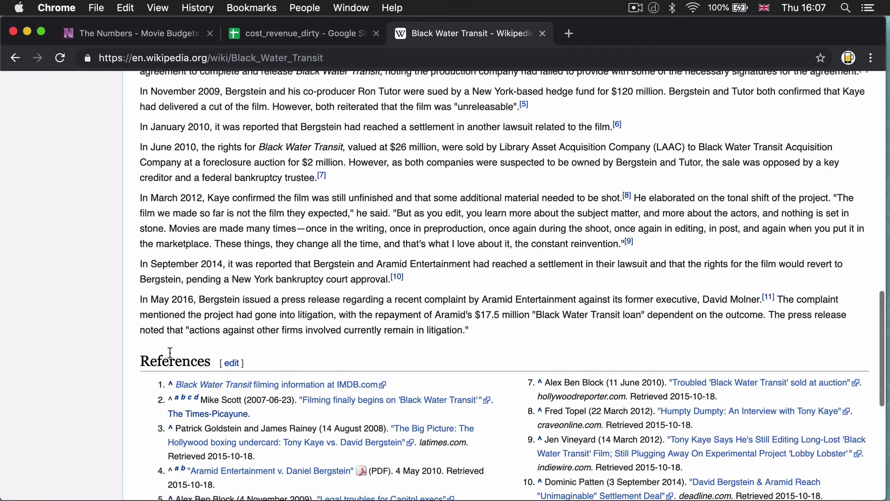
scroll(170, 352, "up", 5)
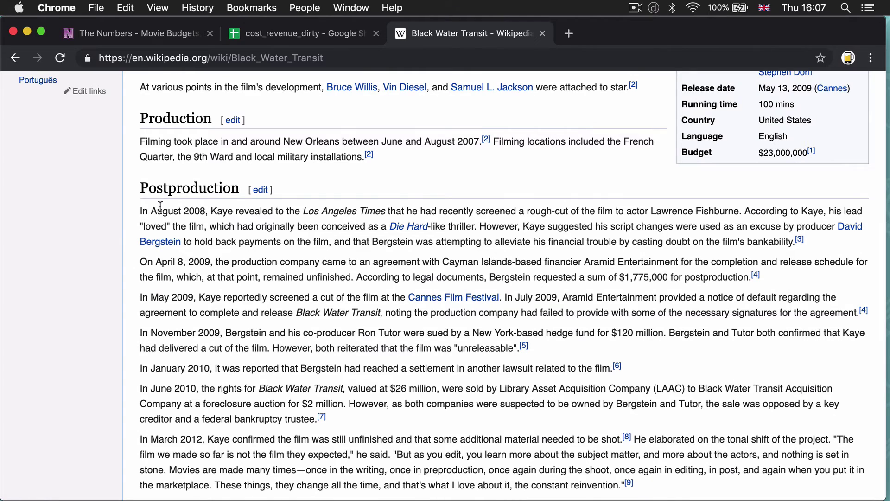
scroll(309, 240, "down", 1)
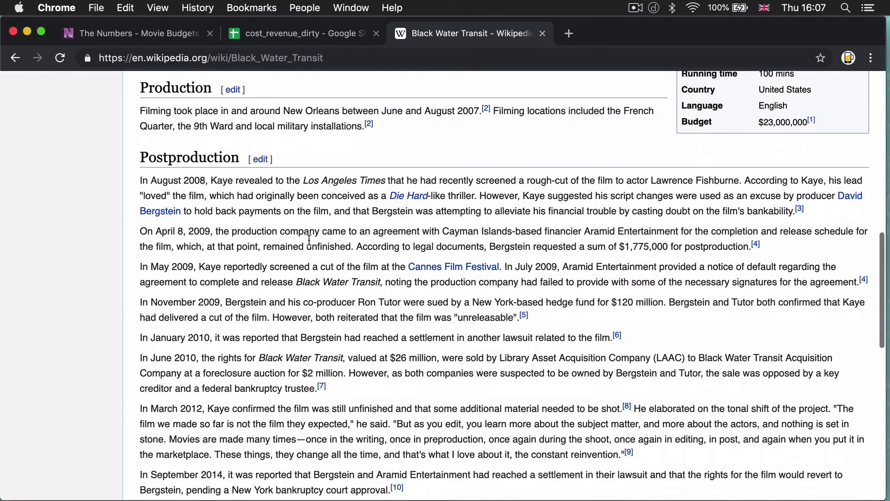
scroll(309, 240, "down", 4)
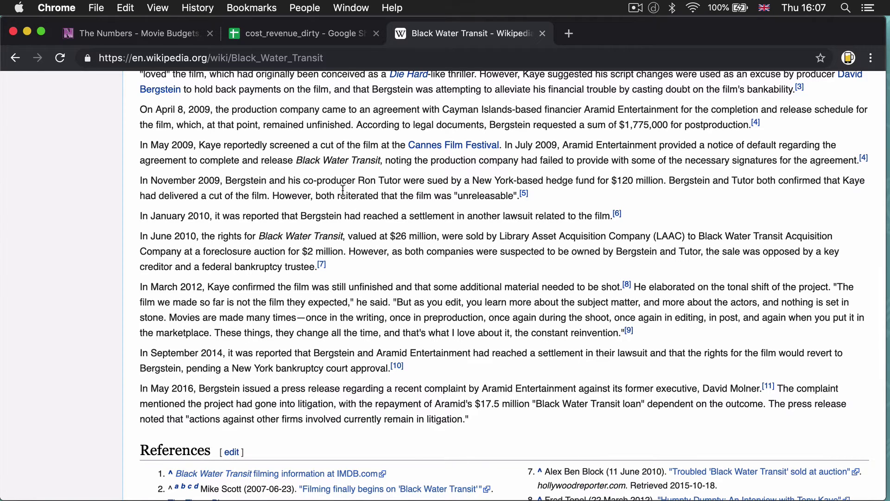
Back in cost_revenue_dirty, scroll from B10 past row 200 through the $0 worldwide gross films
left_click(278, 33)
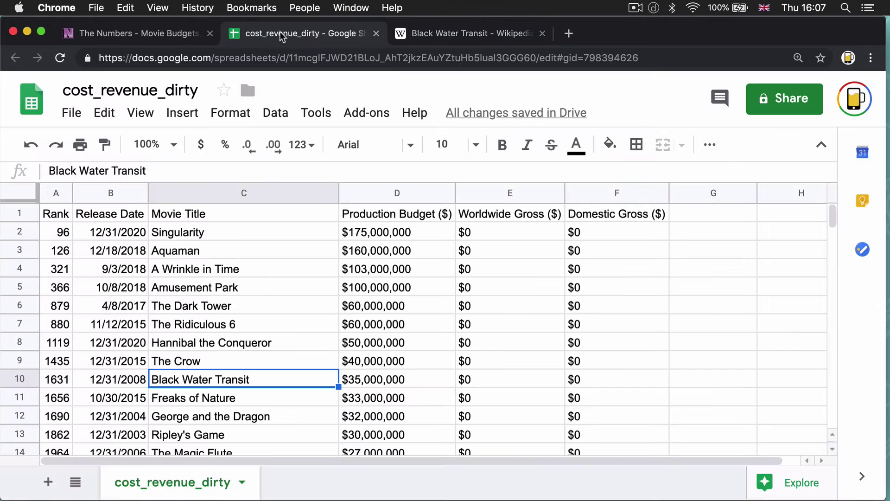
left_click(112, 383)
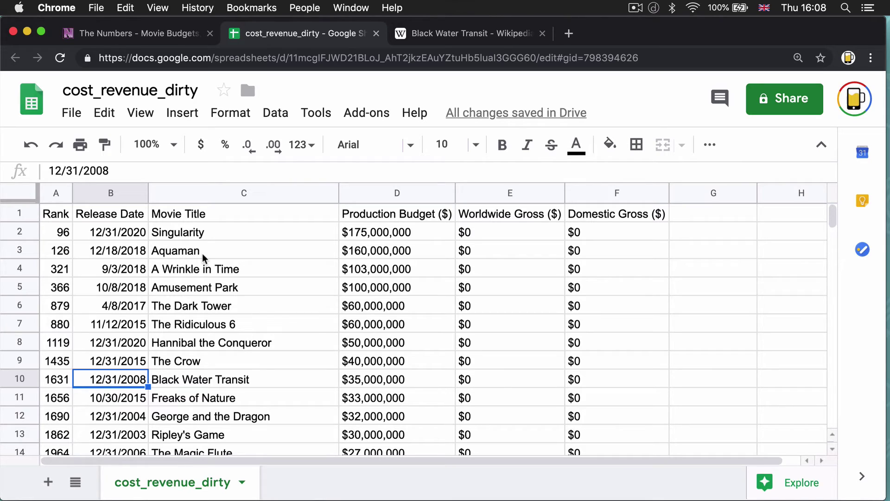
scroll(203, 258, "down", 5)
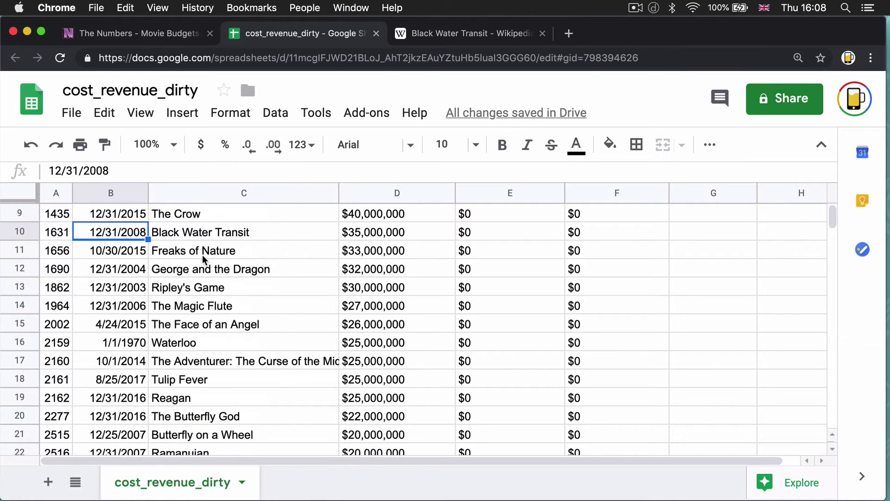
scroll(188, 408, "down", 1)
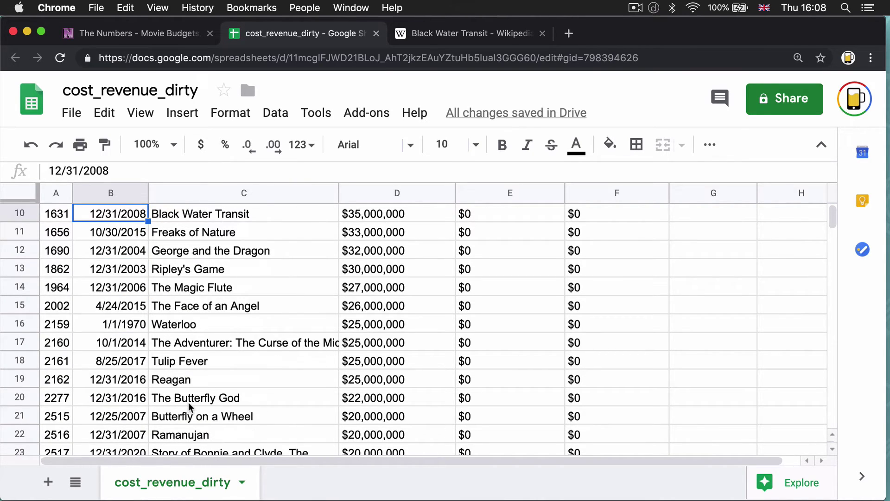
scroll(189, 408, "down", 3)
scroll(507, 246, "down", 3)
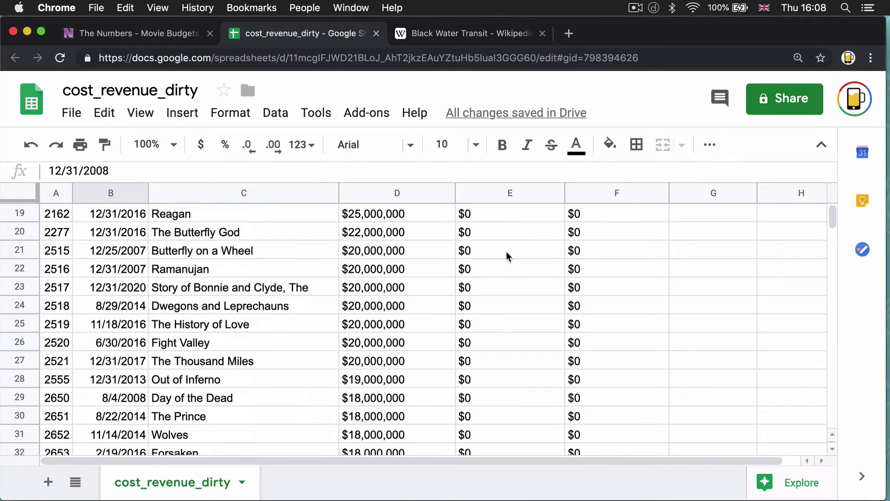
scroll(510, 342, "down", 5)
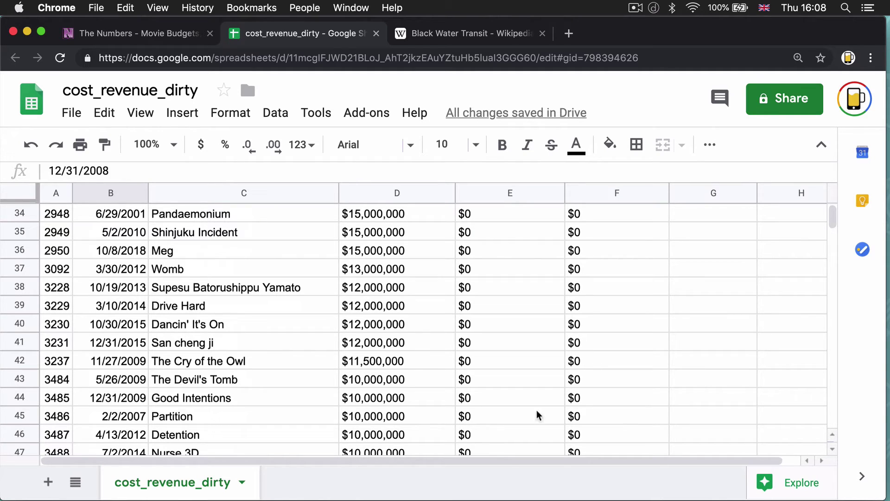
scroll(466, 408, "down", 2)
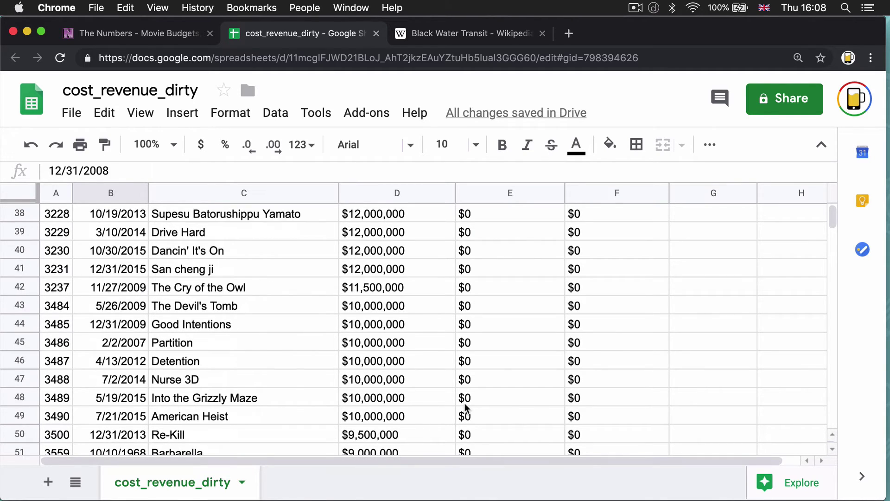
scroll(466, 408, "down", 1)
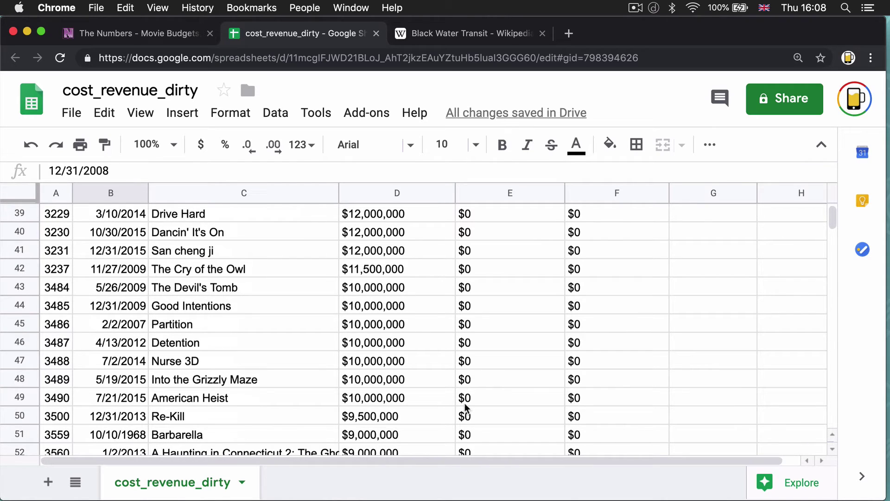
scroll(466, 408, "down", 2)
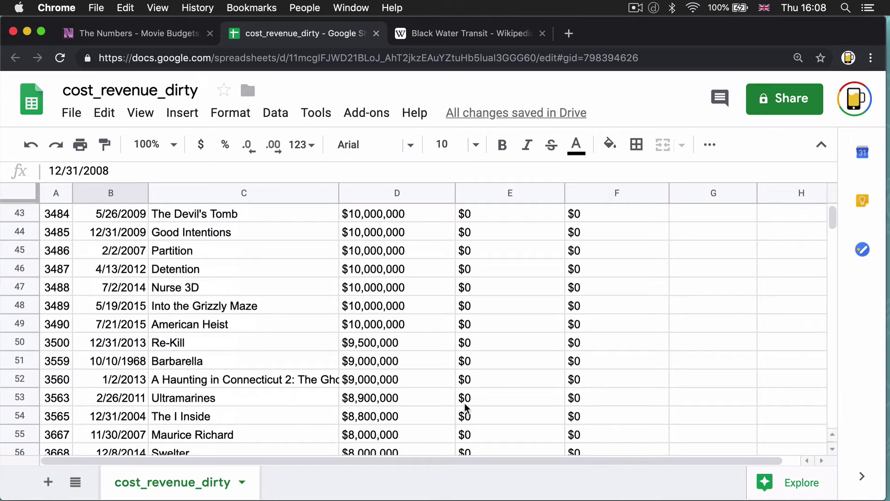
scroll(466, 408, "down", 2)
scroll(466, 408, "down", 2)
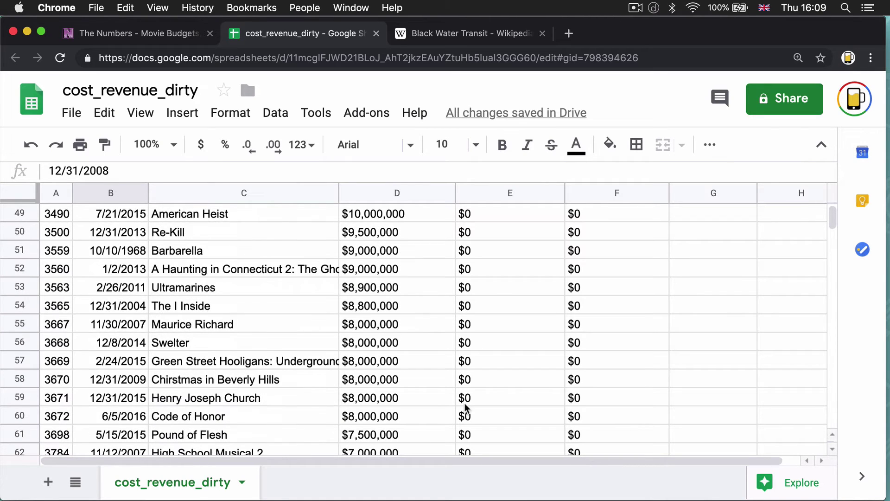
scroll(466, 408, "down", 15)
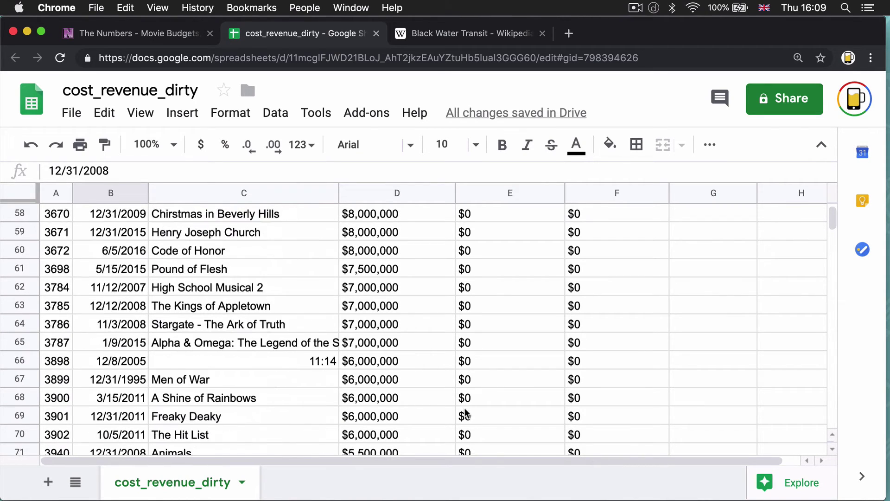
scroll(466, 412, "down", 10)
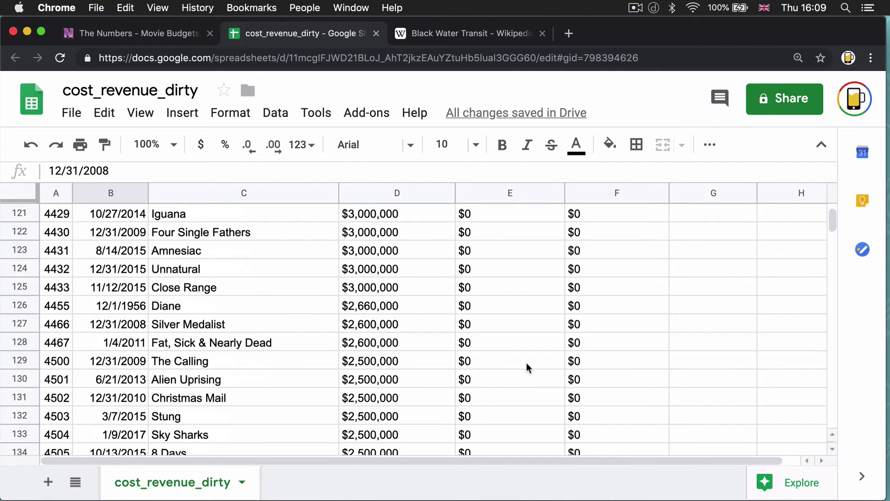
scroll(520, 368, "down", 12)
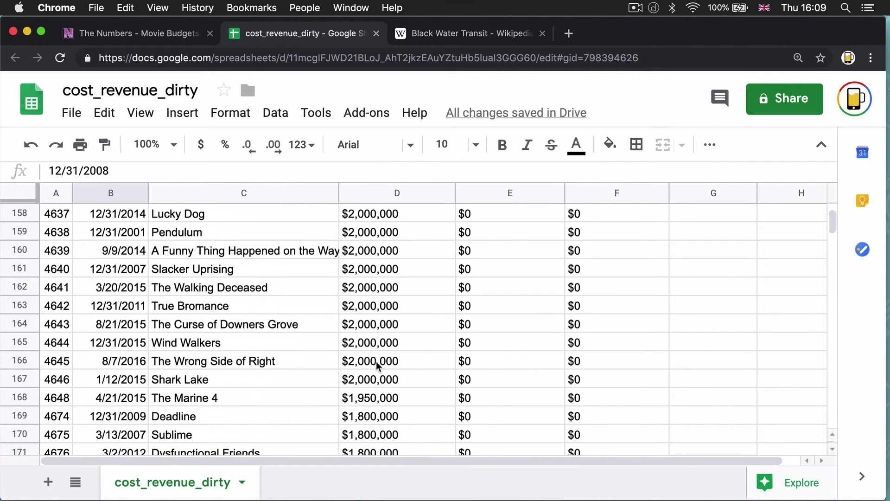
scroll(378, 380, "down", 10)
scroll(374, 395, "down", 1)
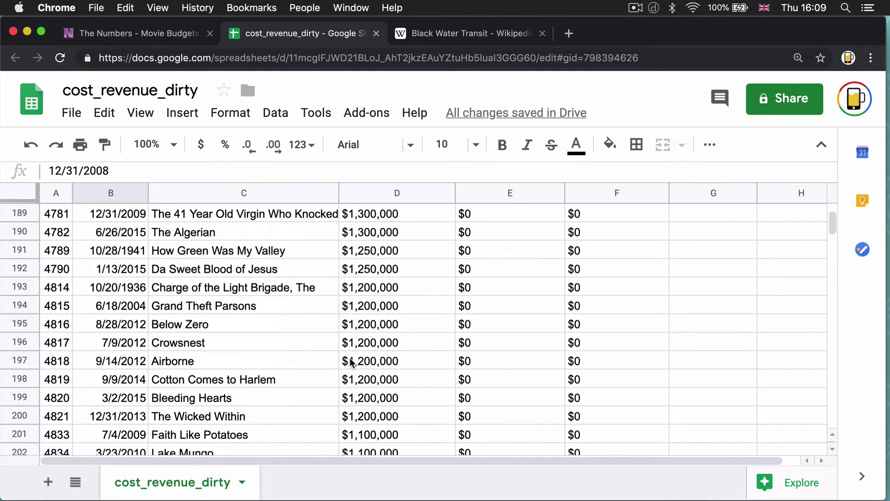
Select row headers 2 through 358 and delete those rows, leaving Caravans first
scroll(351, 361, "down", 20)
left_click(18, 361)
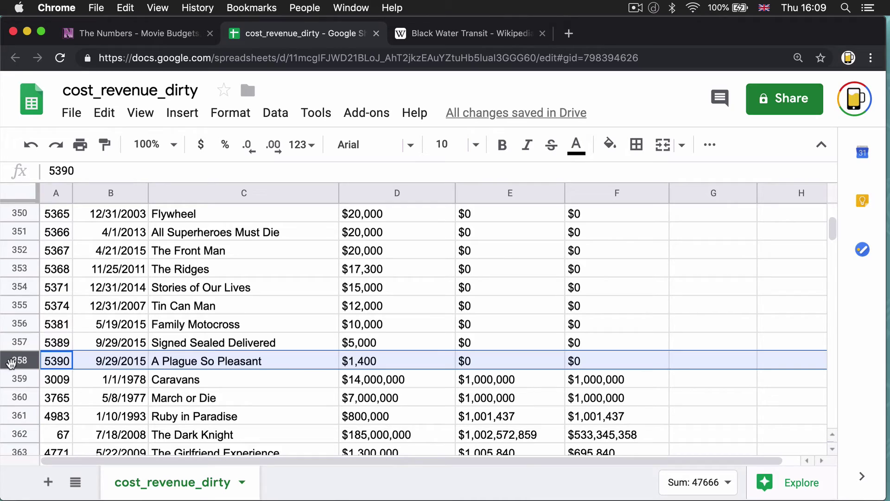
scroll(45, 353, "up", 20)
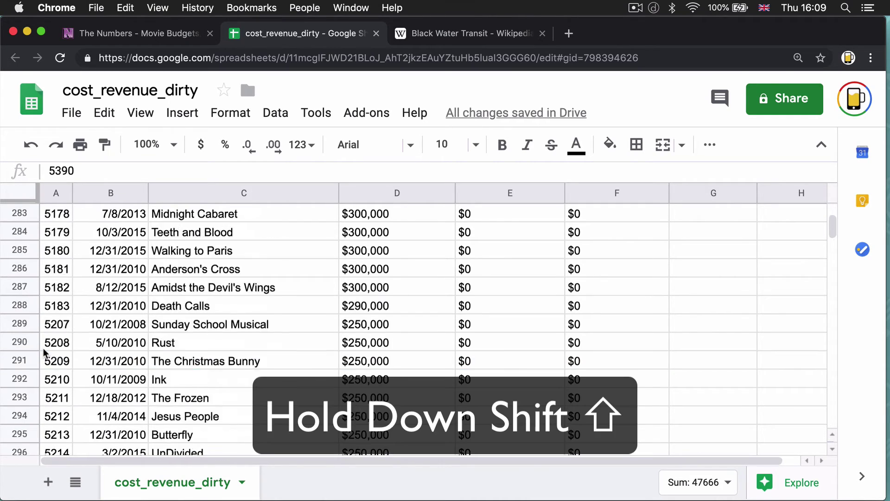
scroll(45, 353, "up", 20)
left_click(20, 231, "shift")
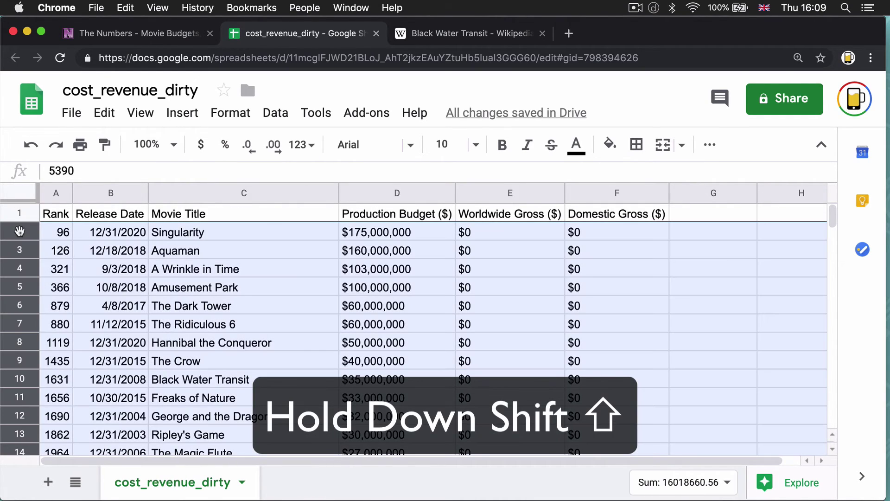
right_click(18, 234)
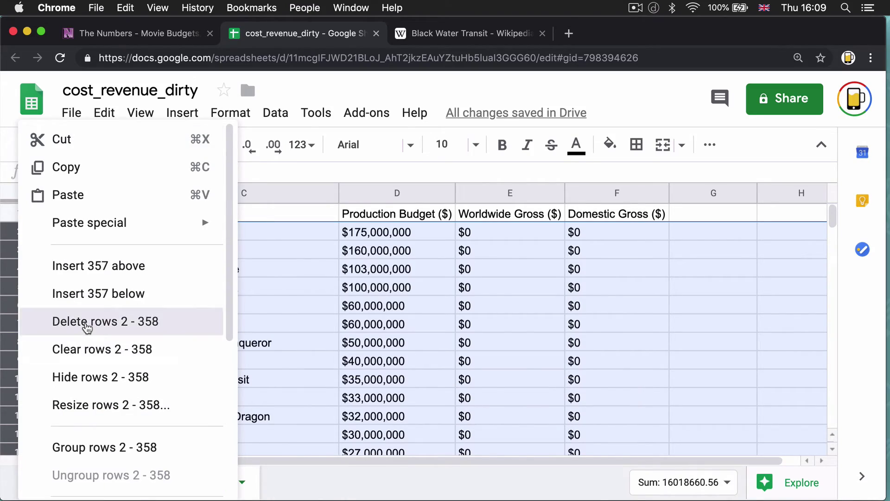
left_click(61, 324)
scroll(257, 308, "up", 20)
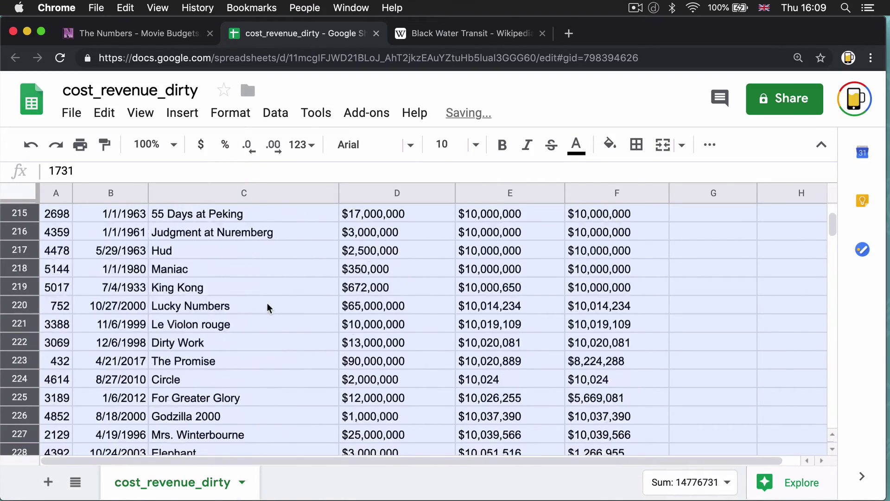
scroll(268, 308, "up", 20)
left_click(268, 307)
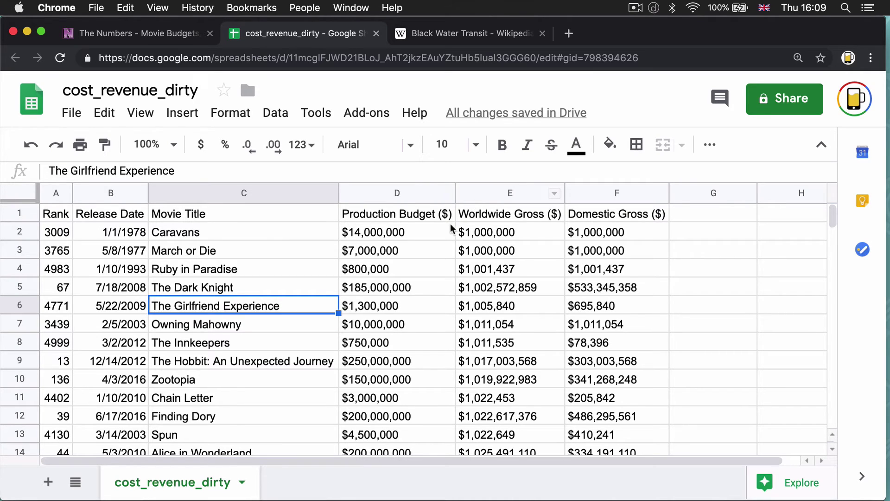
Delete columns A–C (Rank, Release Date, Movie Title), then the Domestic Gross ($) column
left_click(402, 217)
left_click(476, 217)
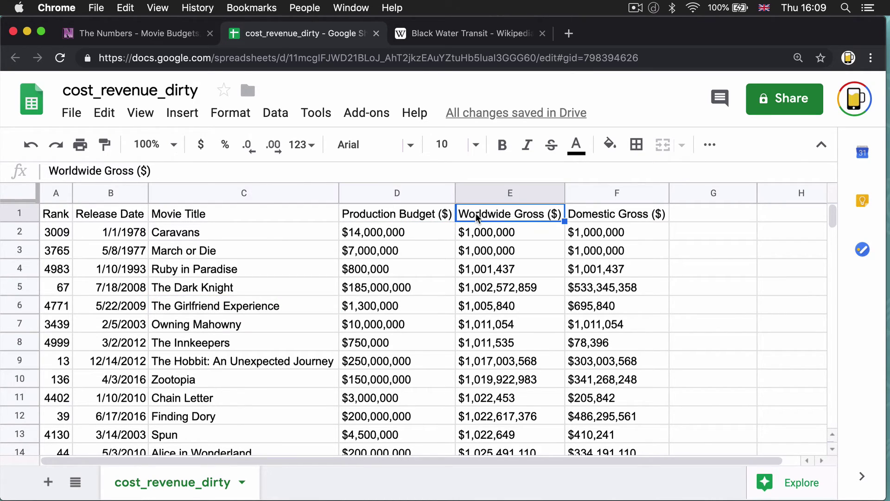
key("Right")
key("ctrl+space")
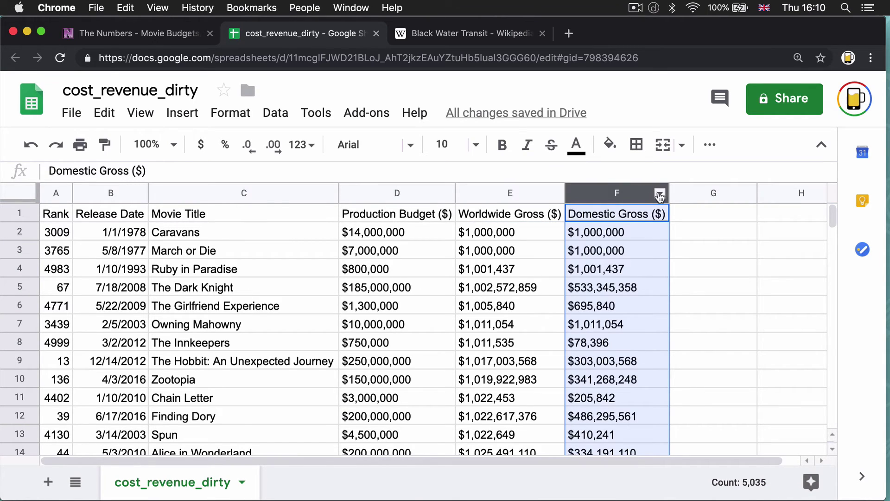
left_click(204, 193)
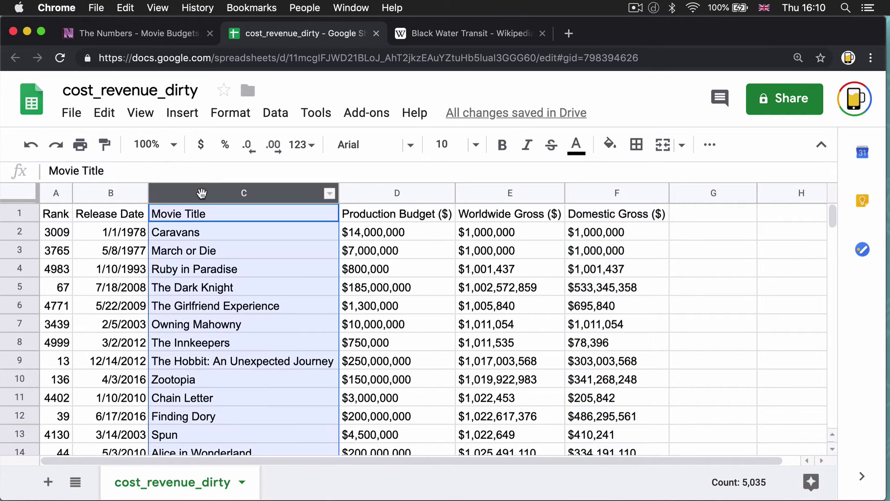
left_click(57, 194)
left_click(88, 193)
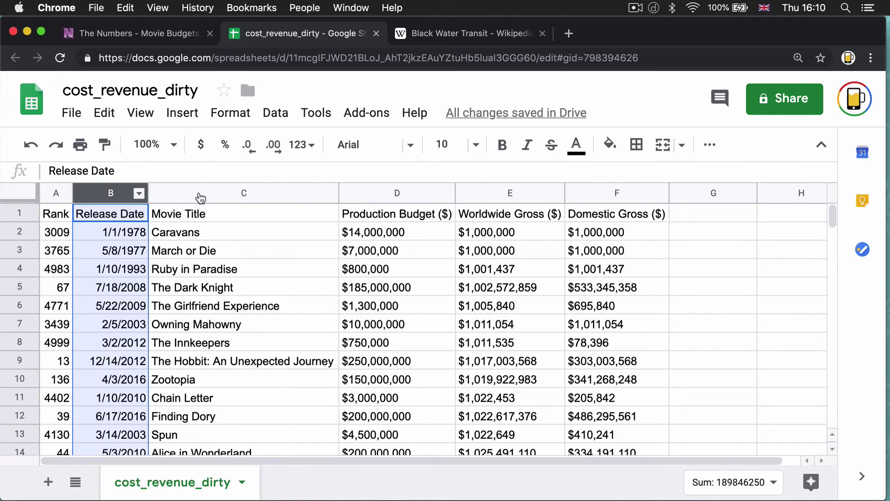
key("Right")
key("ctrl+space")
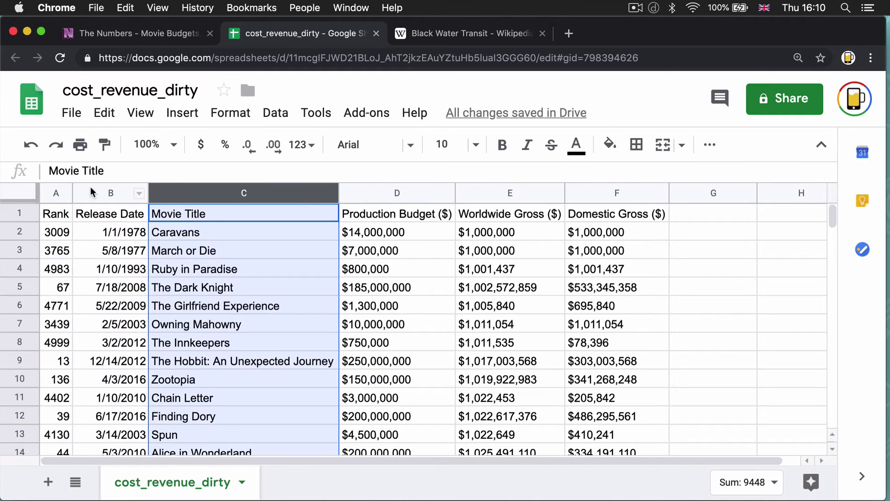
left_click(52, 193, "shift")
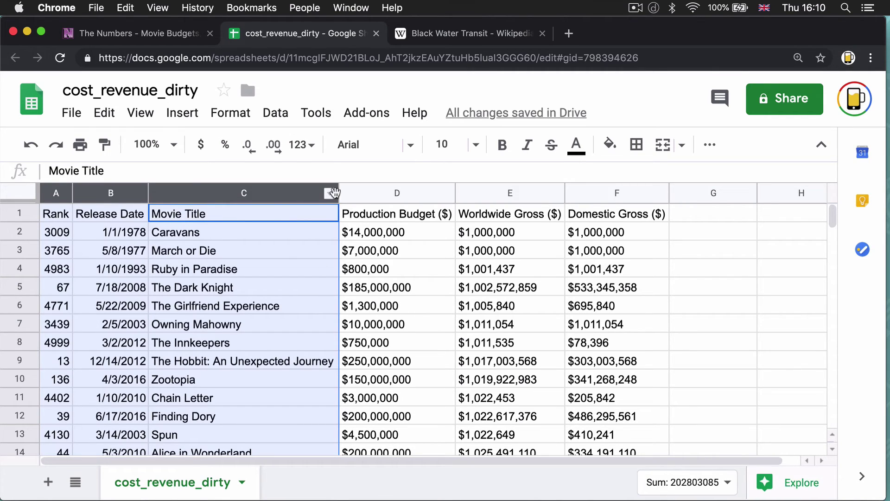
left_click(329, 195)
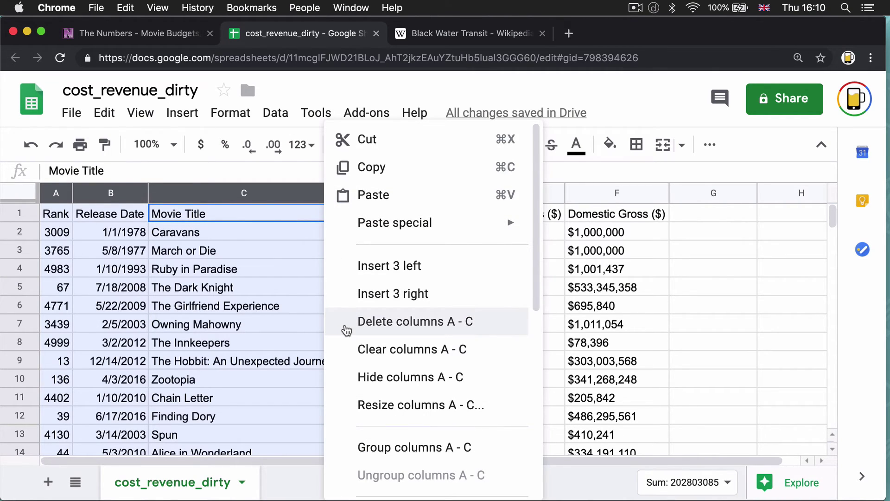
left_click(346, 330)
left_click(360, 193)
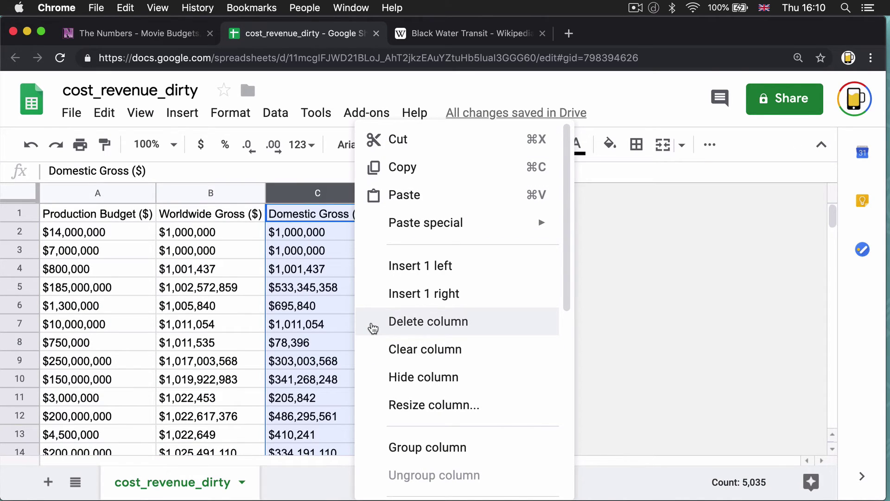
left_click(373, 328)
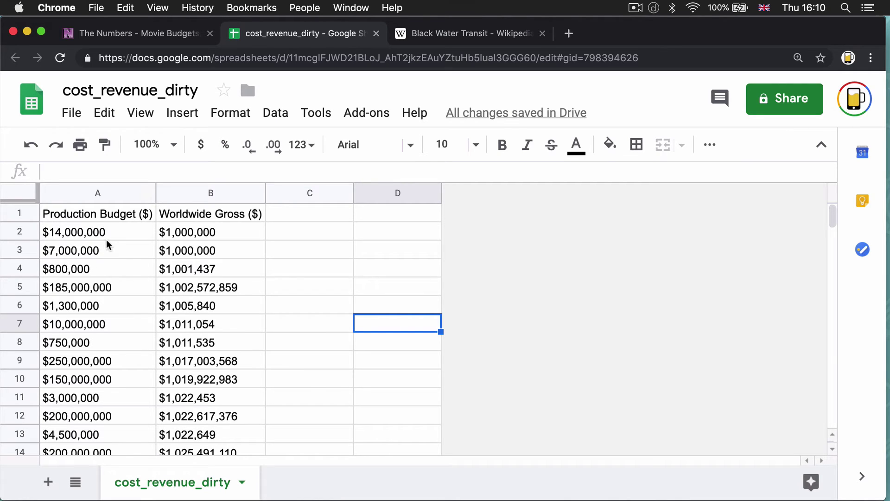
scroll(150, 294, "down", 3)
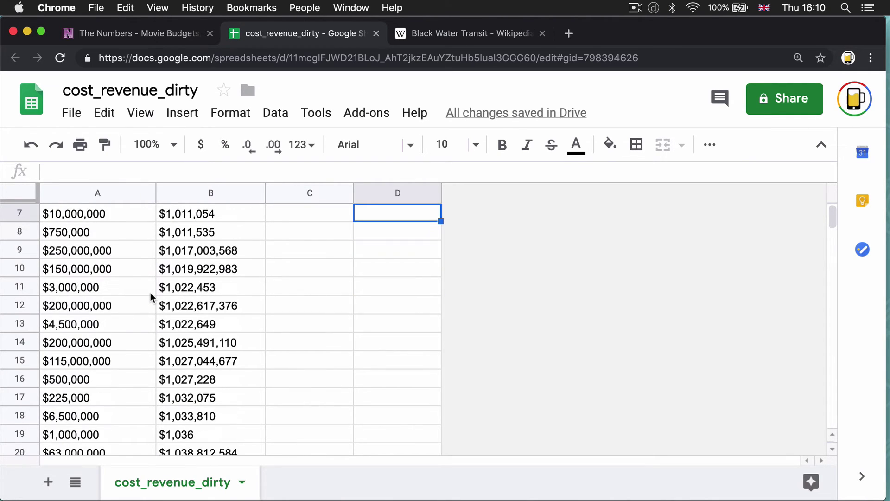
left_click(180, 324)
left_click(119, 330)
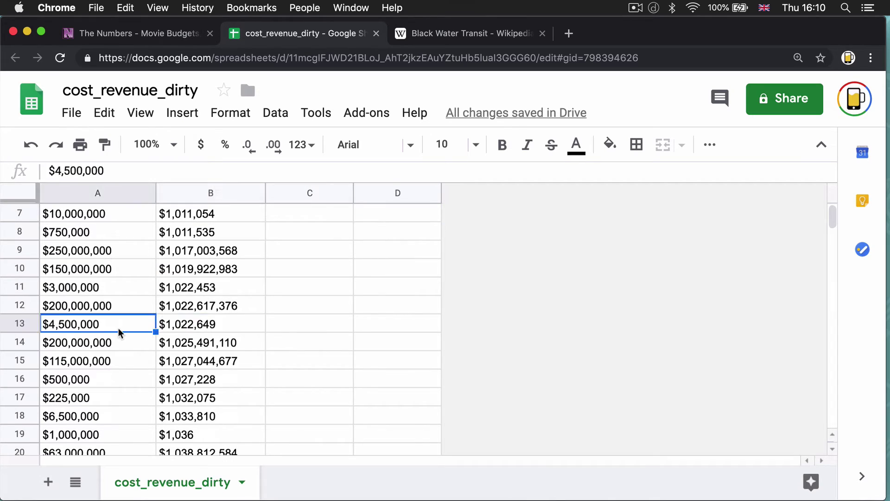
key("Right")
key("Left")
left_click(59, 335)
double_click(46, 325)
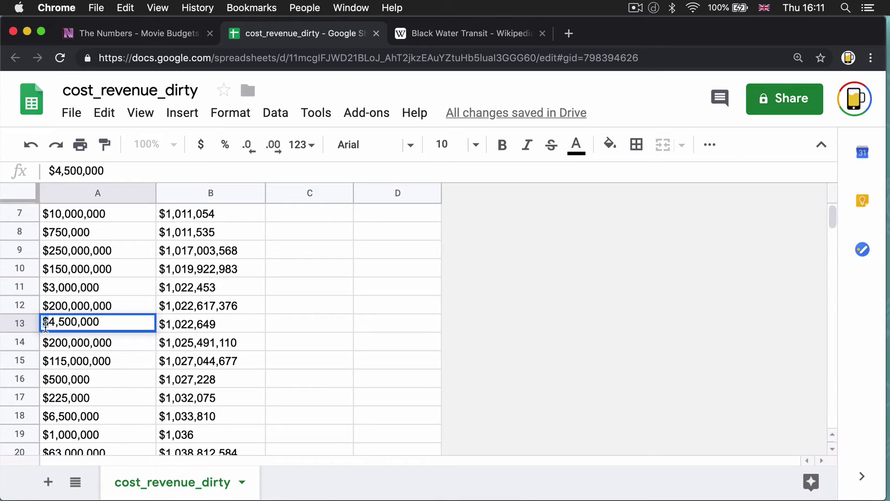
key("Right")
key("Tab")
key("shift+Left")
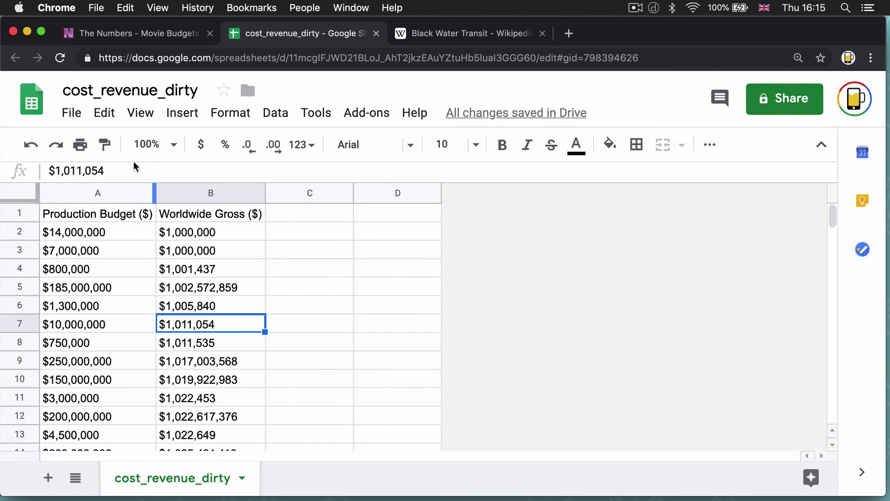
Apply the custom 0.00 number format to the Production Budget and Worldwide Gross columns
left_click(207, 191)
left_click(100, 195, "shift")
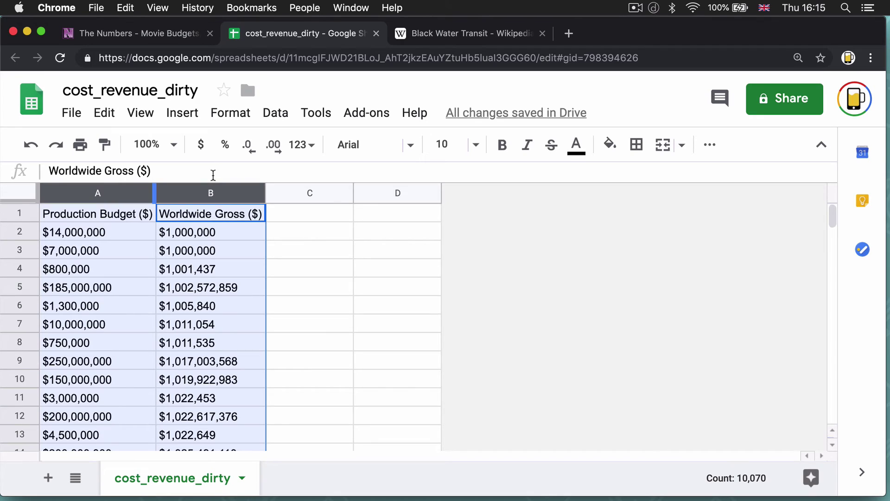
left_click(232, 113)
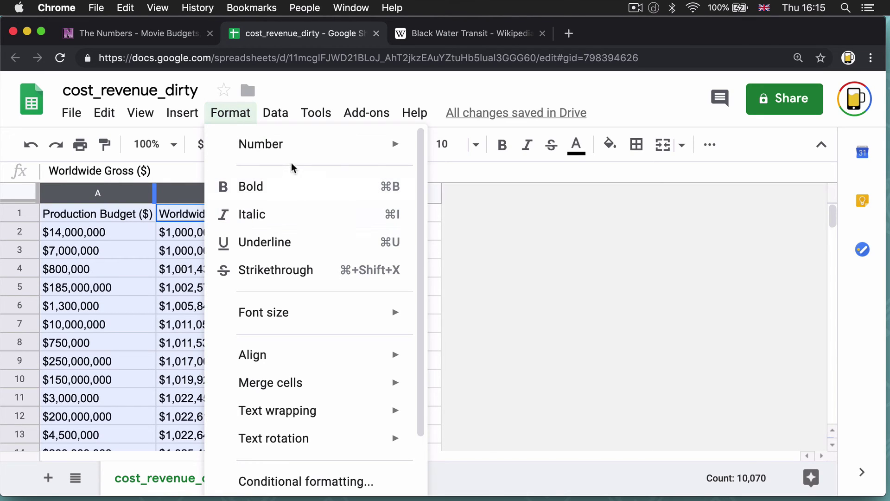
mouse_move(302, 155)
scroll(501, 292, "down", 4)
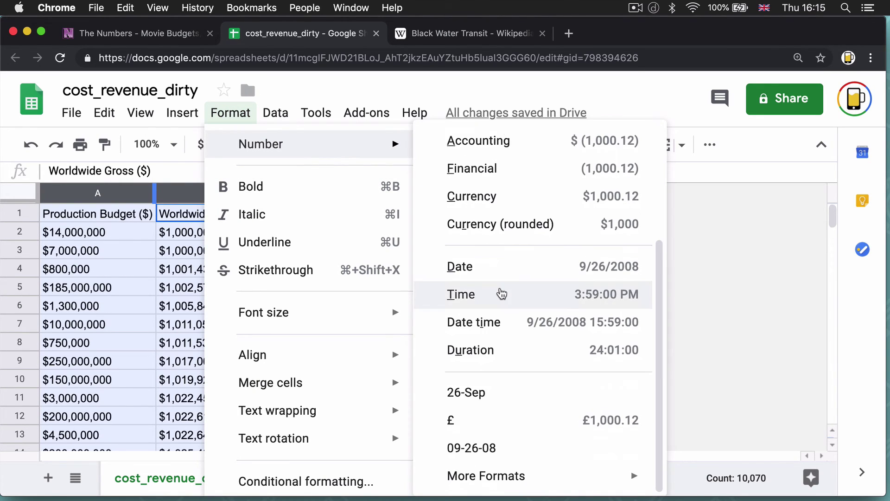
mouse_move(503, 481)
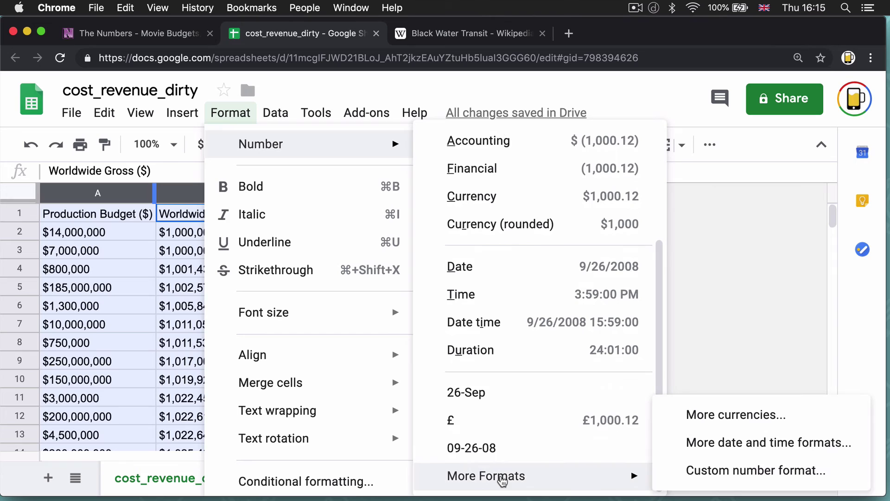
left_click(753, 478)
left_click(440, 316)
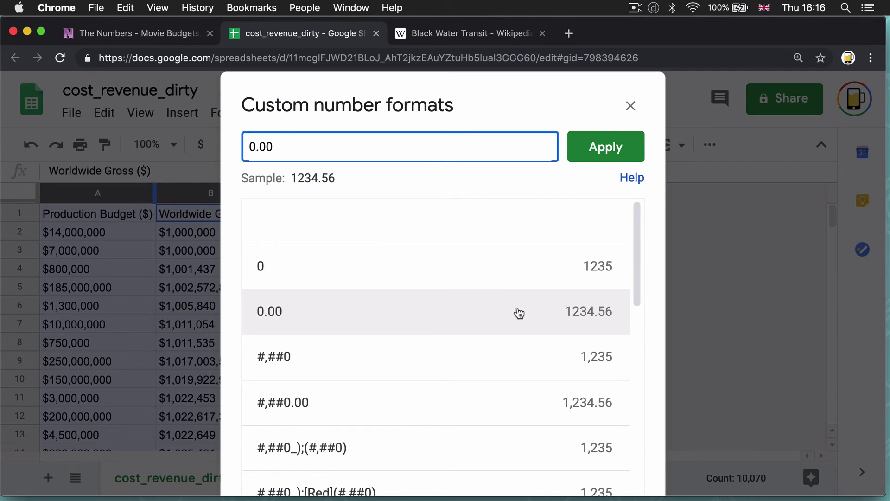
left_click(596, 148)
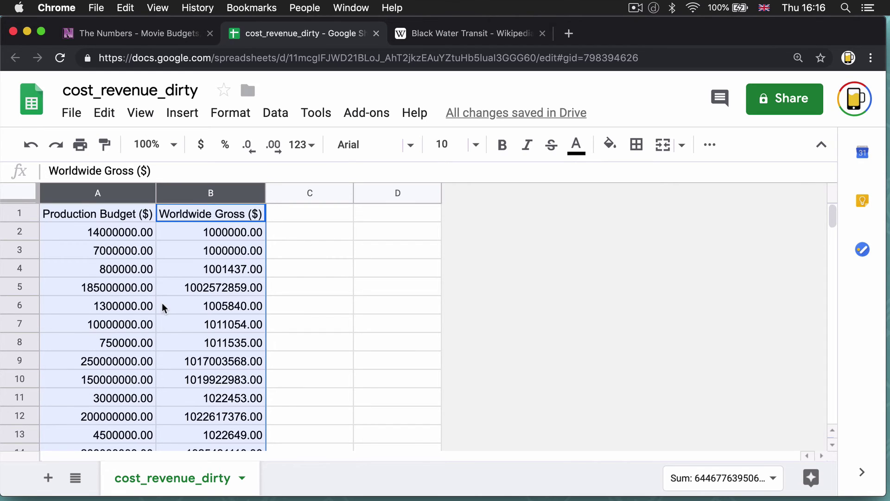
key("Left")
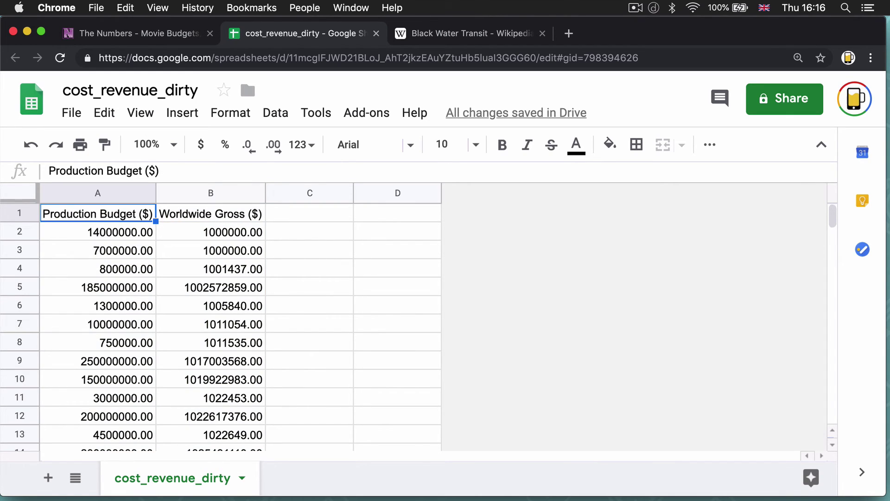
left_click(93, 253)
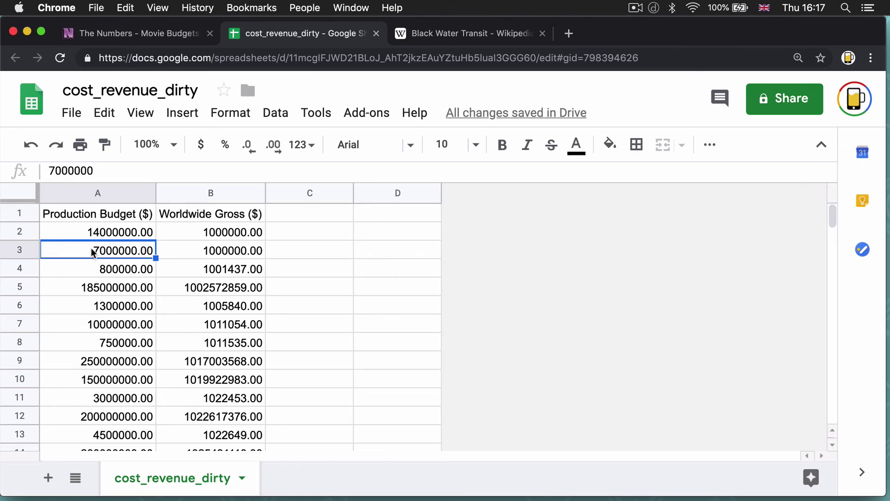
left_click(93, 216)
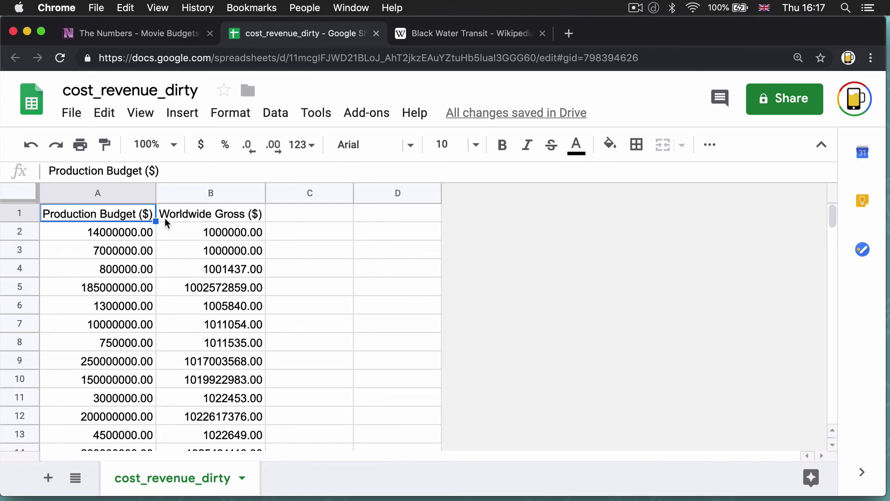
left_click(190, 216)
left_click(123, 216)
left_click_drag(171, 172, 139, 171)
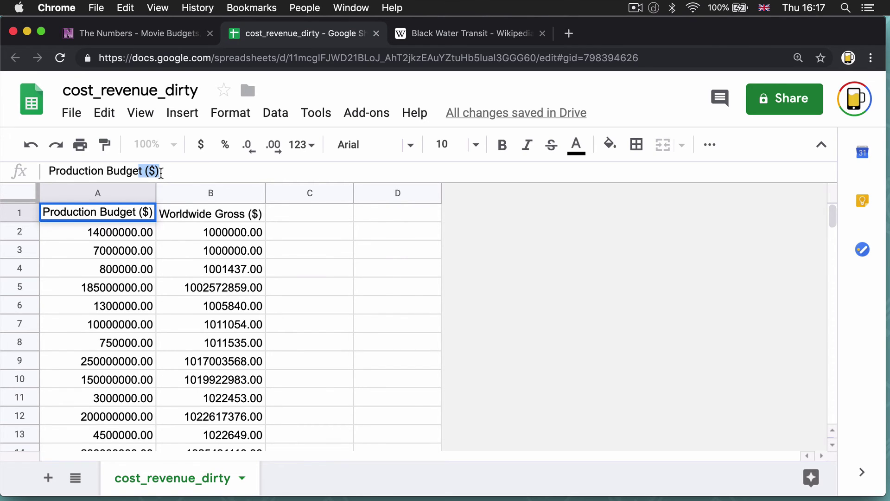
key("Escape")
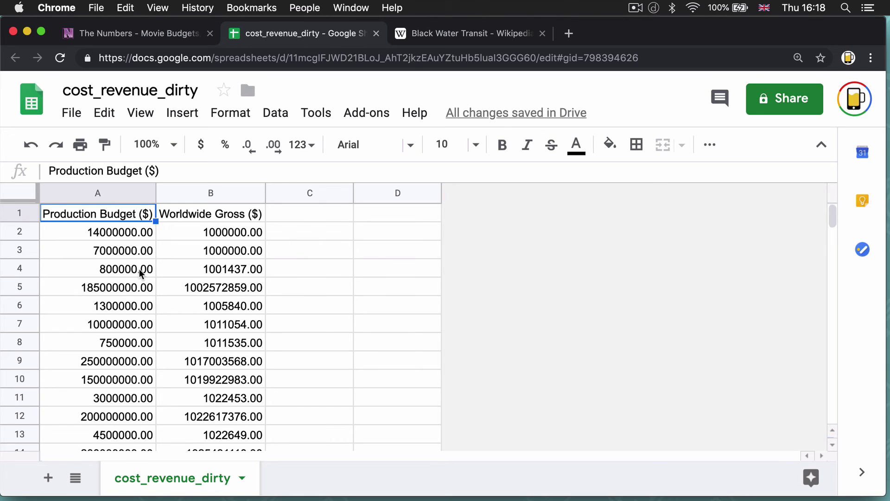
Rename header A1 to production_budget_usd and B1 to worldwide_gross_usd
type("produ")
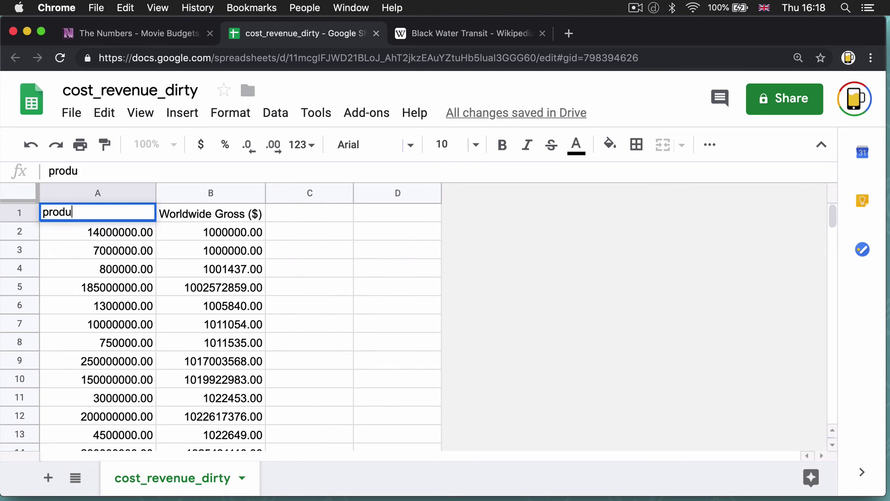
type("ction_budget_")
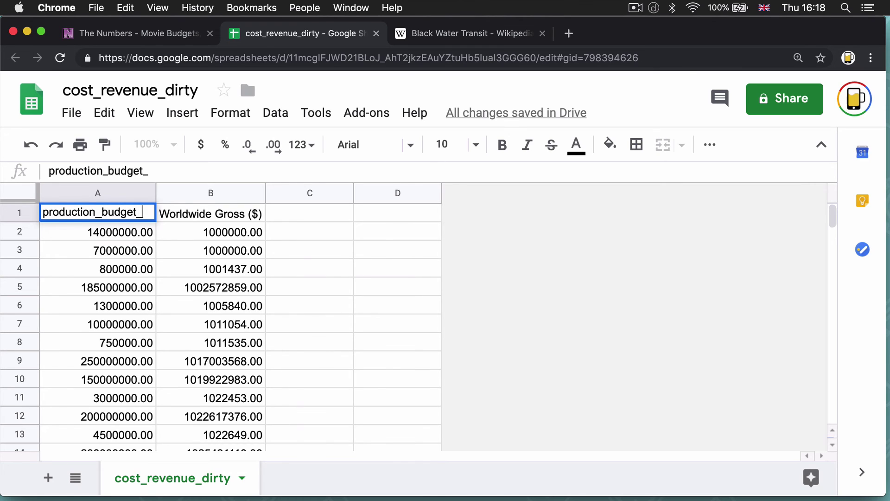
type("usd")
key("Tab")
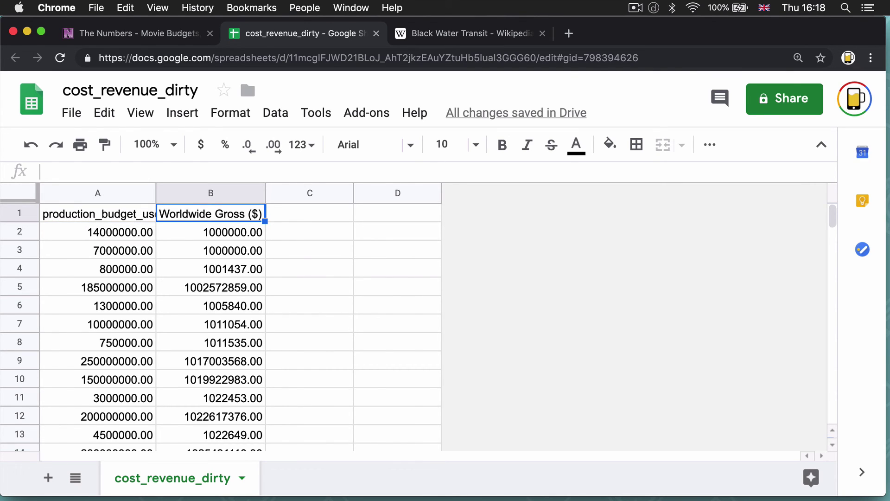
type("wor")
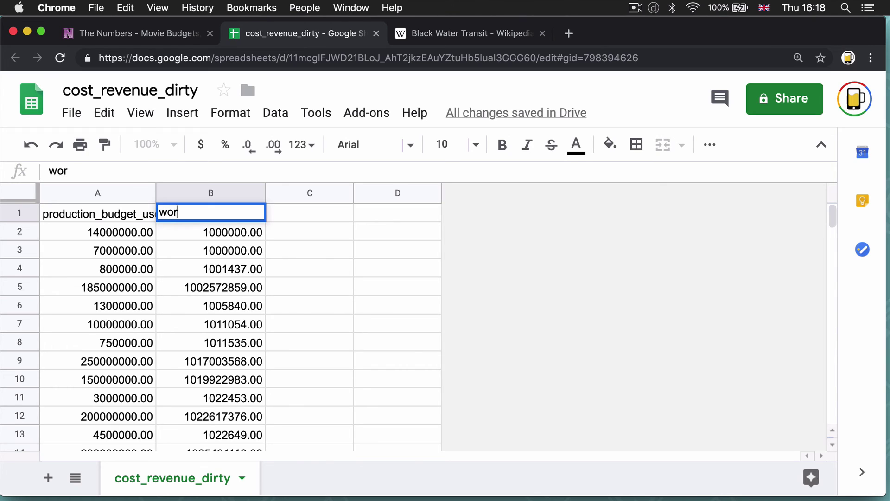
type("ldwide_")
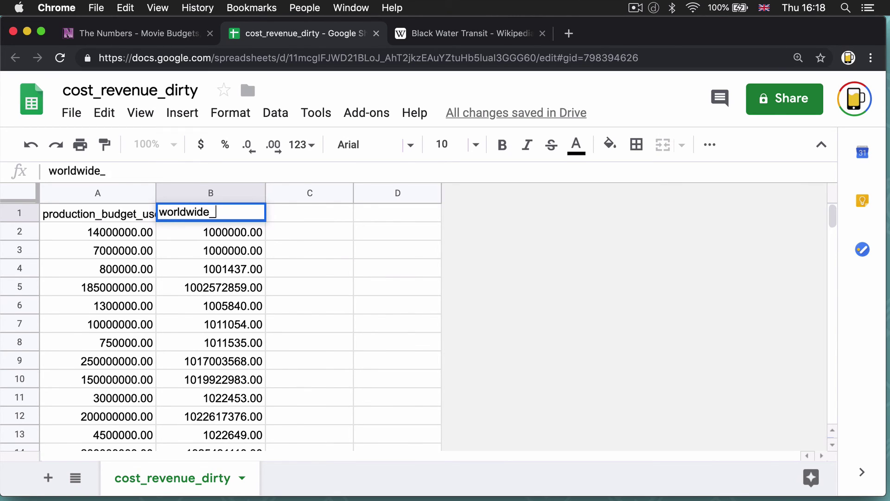
type("gross_usd")
key("shift+Tab")
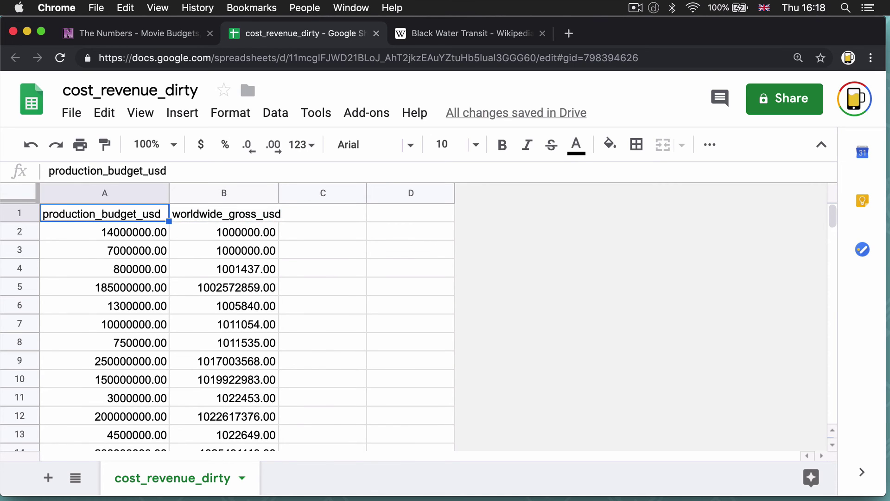